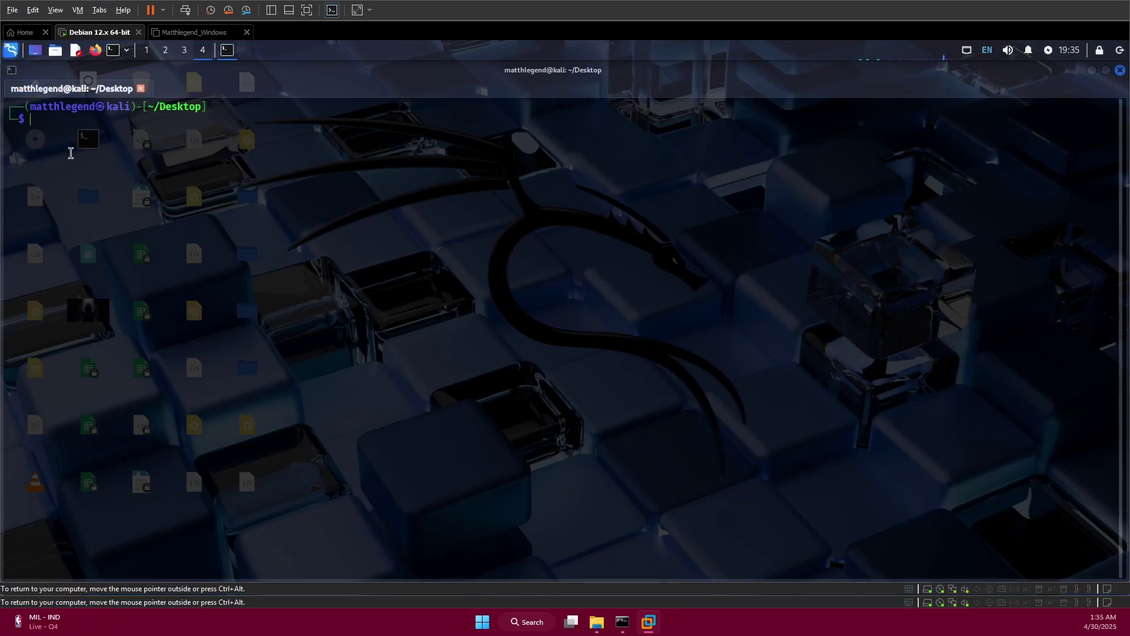
- Launch Maltego from the Kali Linux terminal with the maltego command
{"action": "type", "text": "m"}
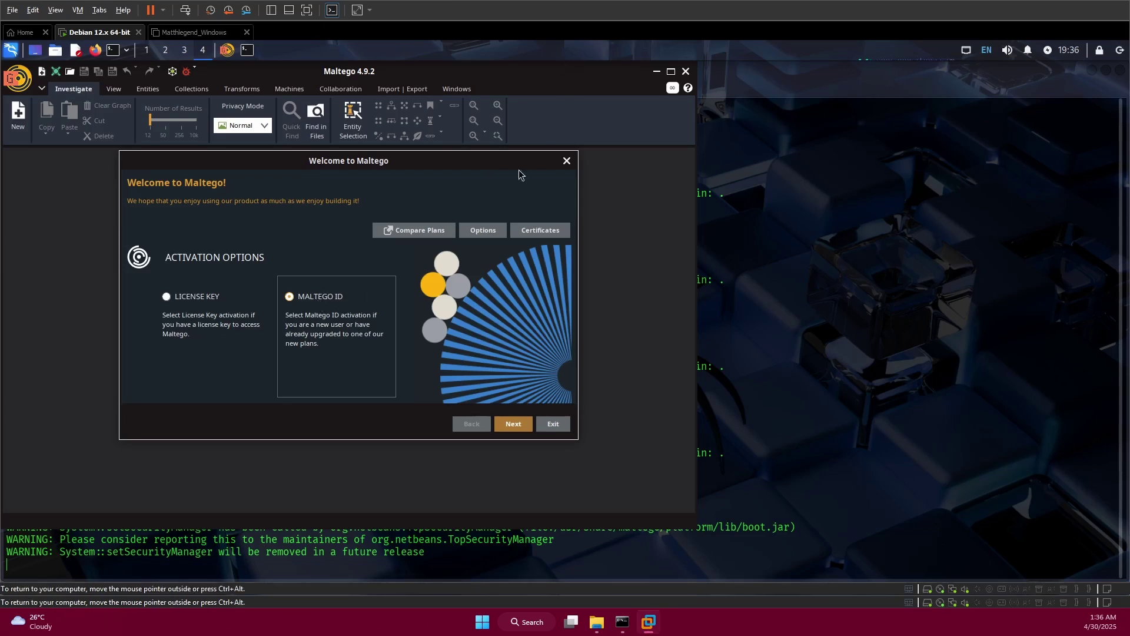
- Choose Maltego ID with Online Activation and accept the License Agreement
{"action": "left_click", "coordinate": [511, 423]}
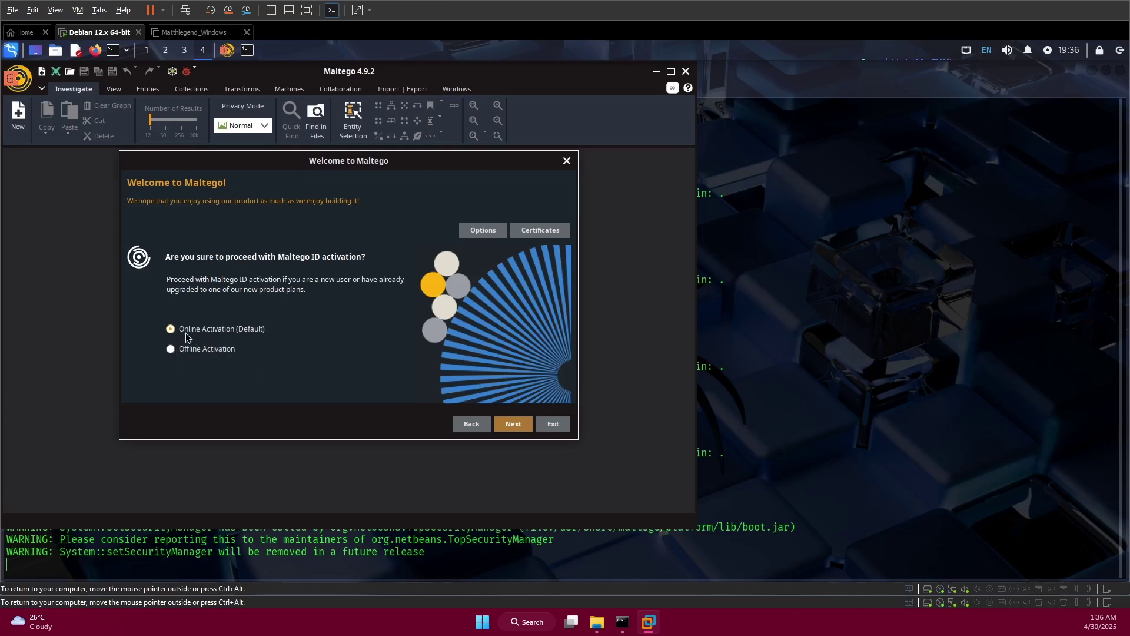
{"action": "left_click", "coordinate": [513, 424]}
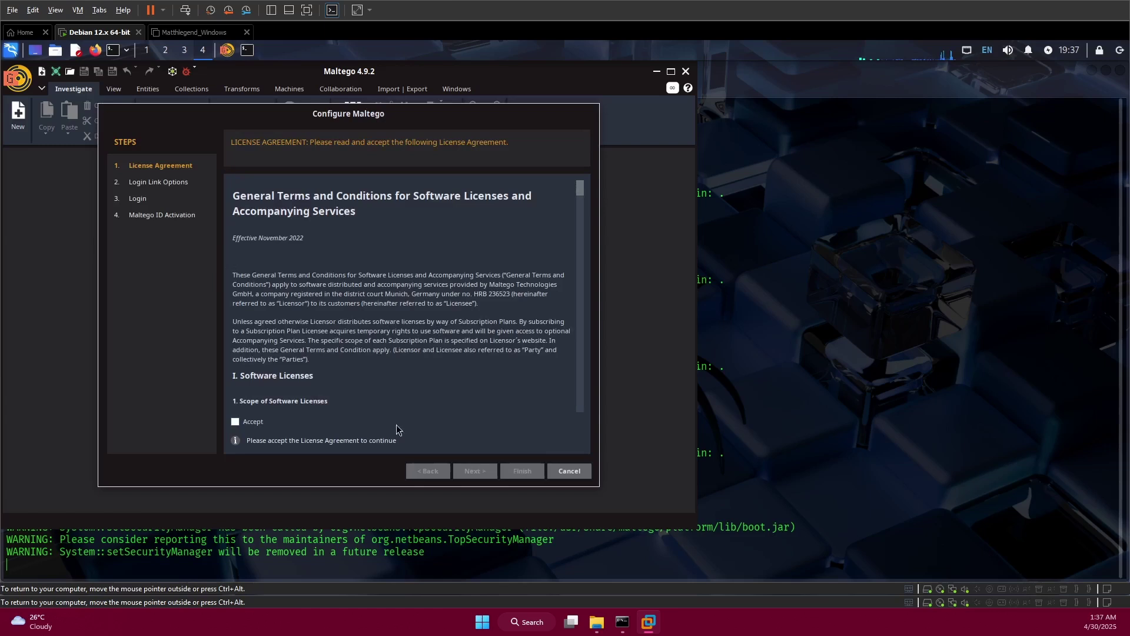
{"action": "left_click", "coordinate": [238, 420]}
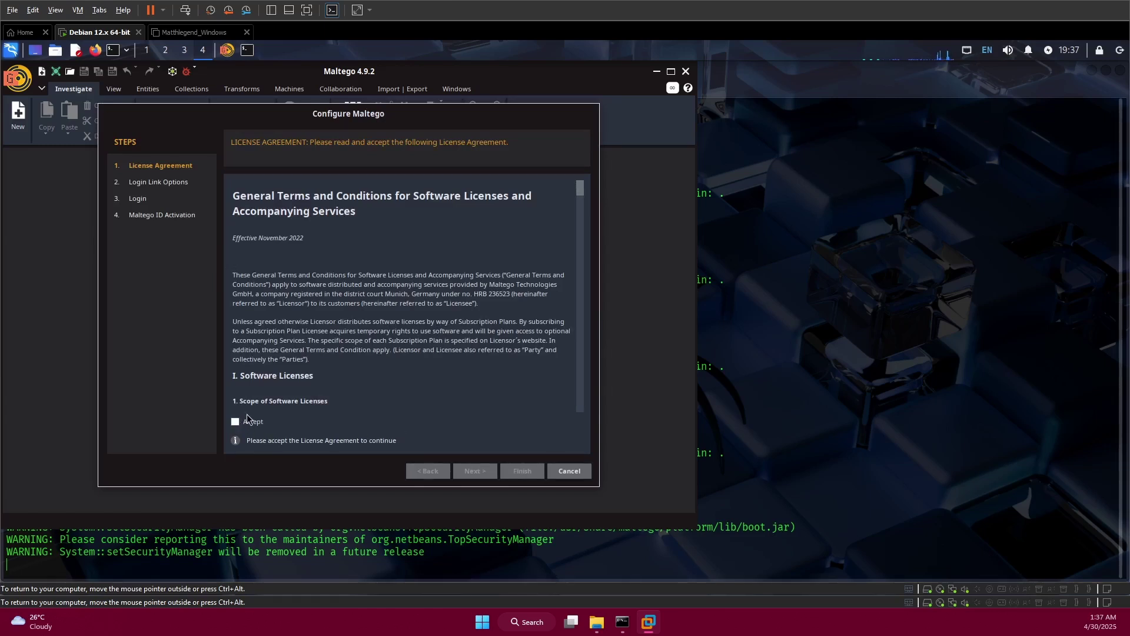
{"action": "left_click", "coordinate": [479, 475]}
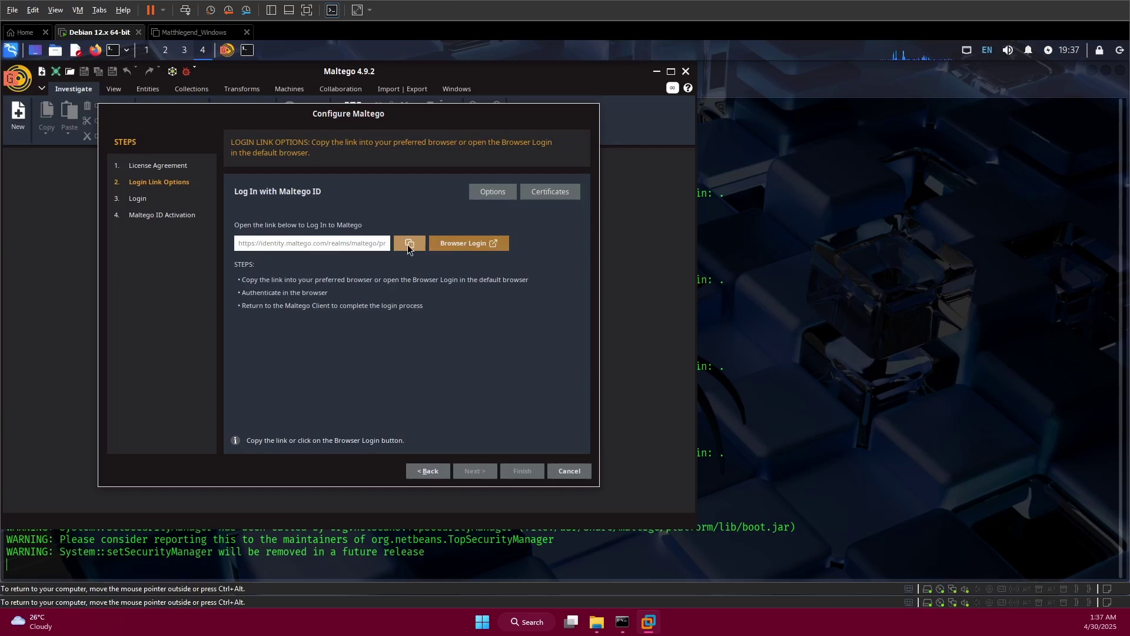
- Open the Maltego ID Browser Login sign-in page in Firefox
{"action": "left_click", "coordinate": [469, 245]}
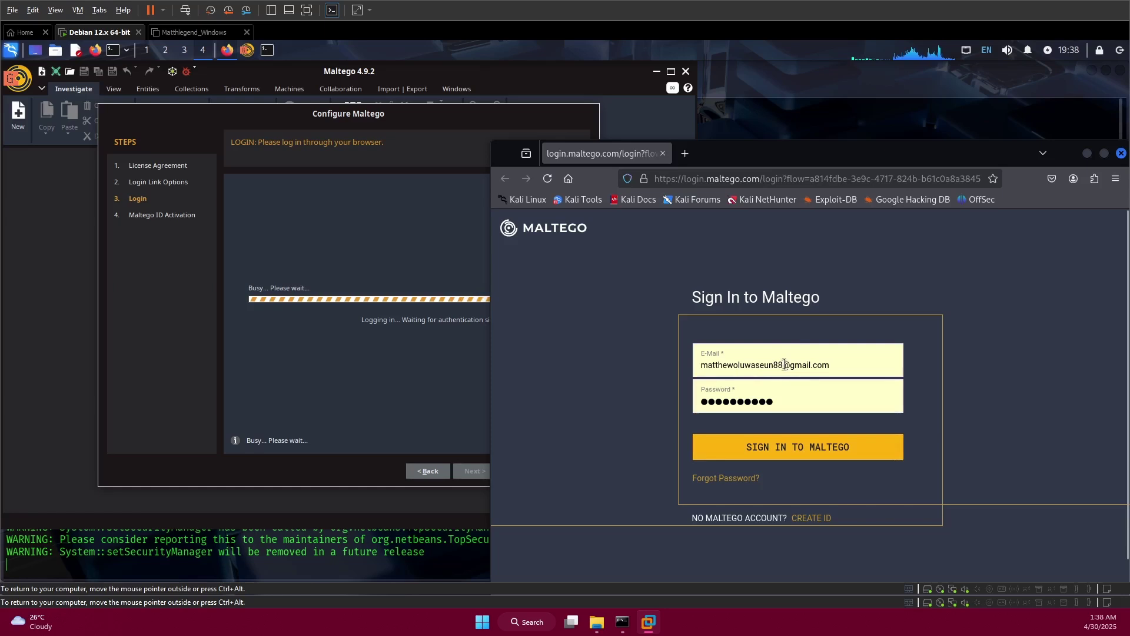
{"action": "scroll", "coordinate": [412, 403], "scroll_direction": "down", "scroll_amount": 1}
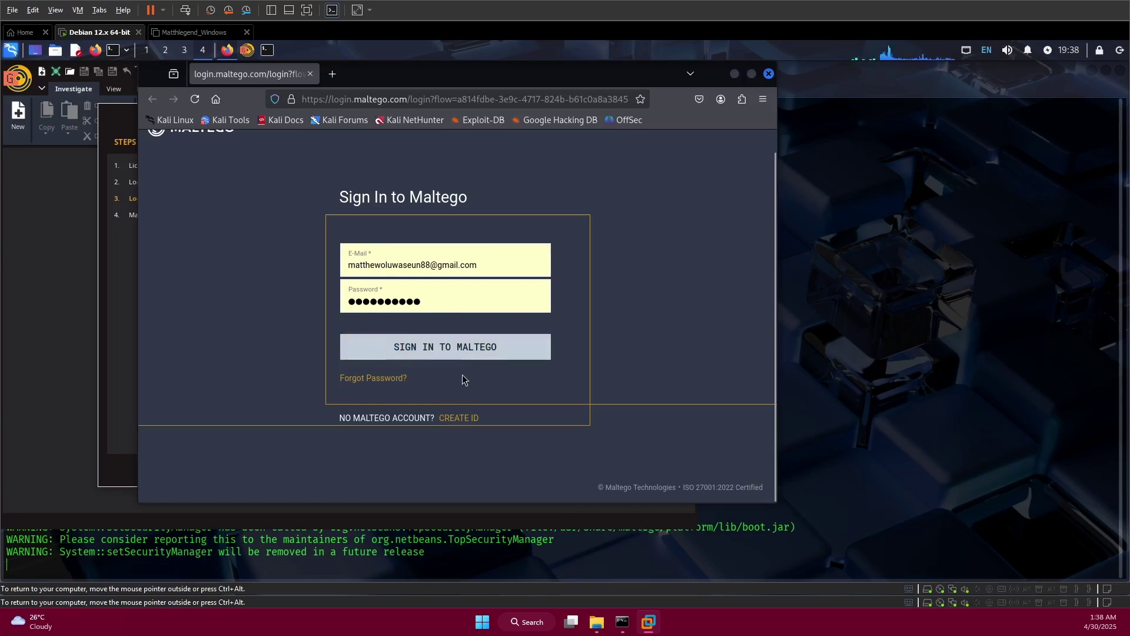
- Start a new Maltego ID with the registration e-mail and the user's first and last name
{"action": "left_click", "coordinate": [466, 419]}
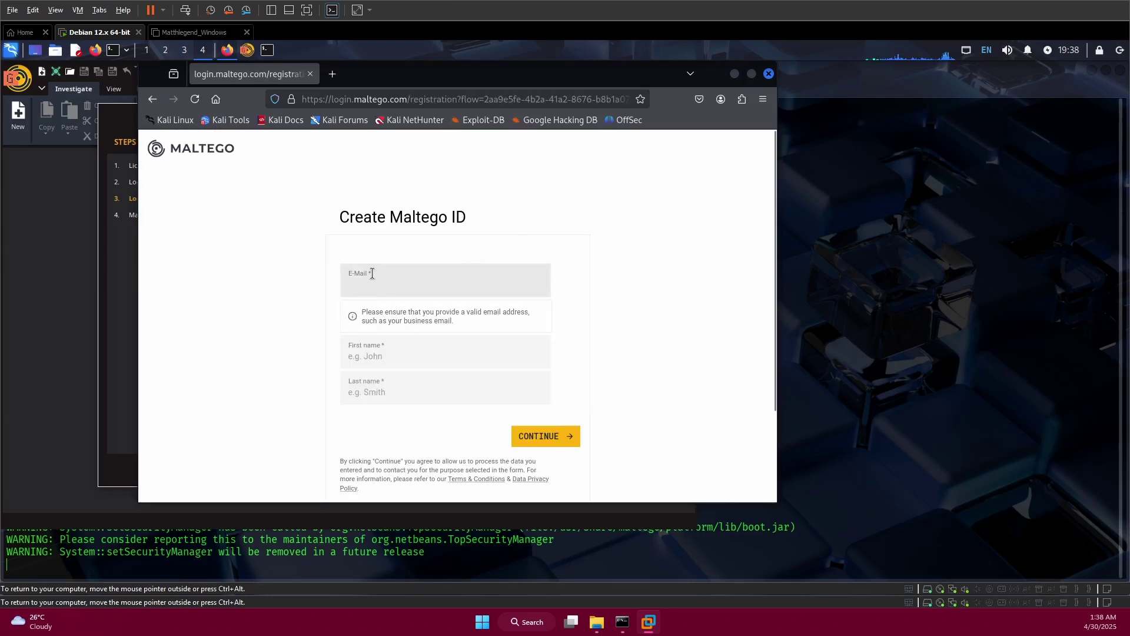
{"action": "left_click", "coordinate": [395, 271]}
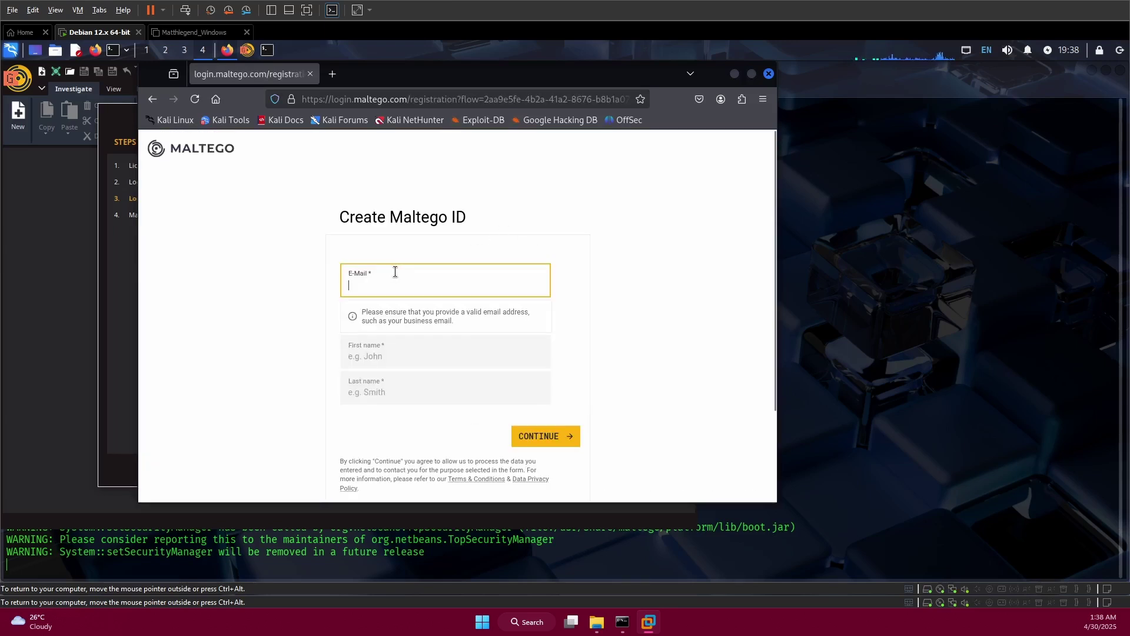
{"action": "type", "text": "ma"}
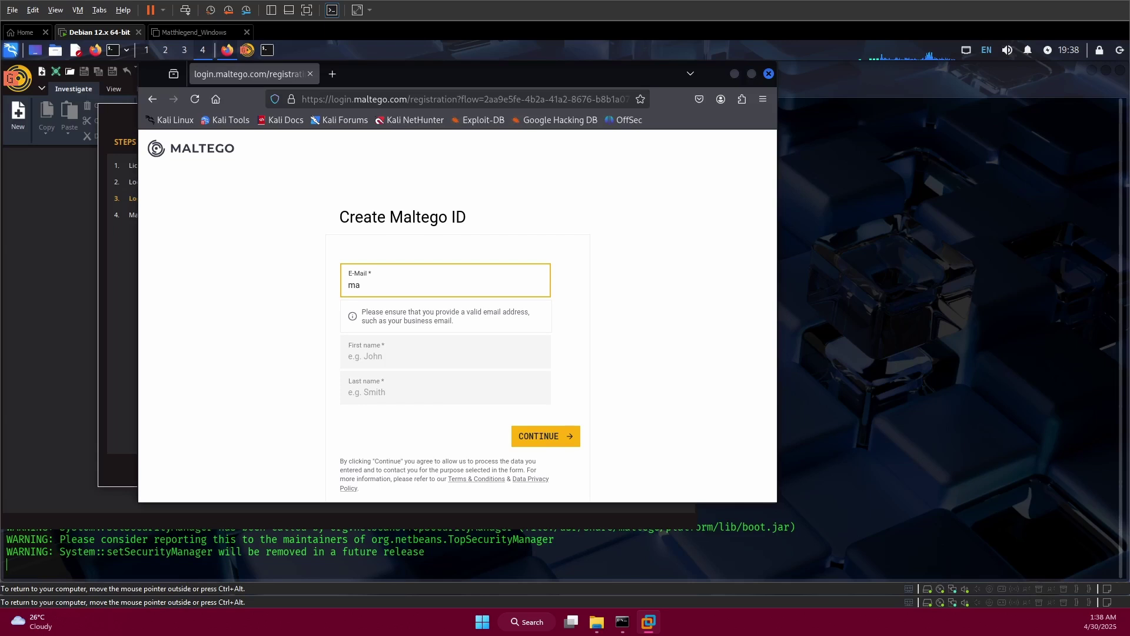
{"action": "type", "text": "tt"}
{"action": "left_click", "coordinate": [410, 311]}
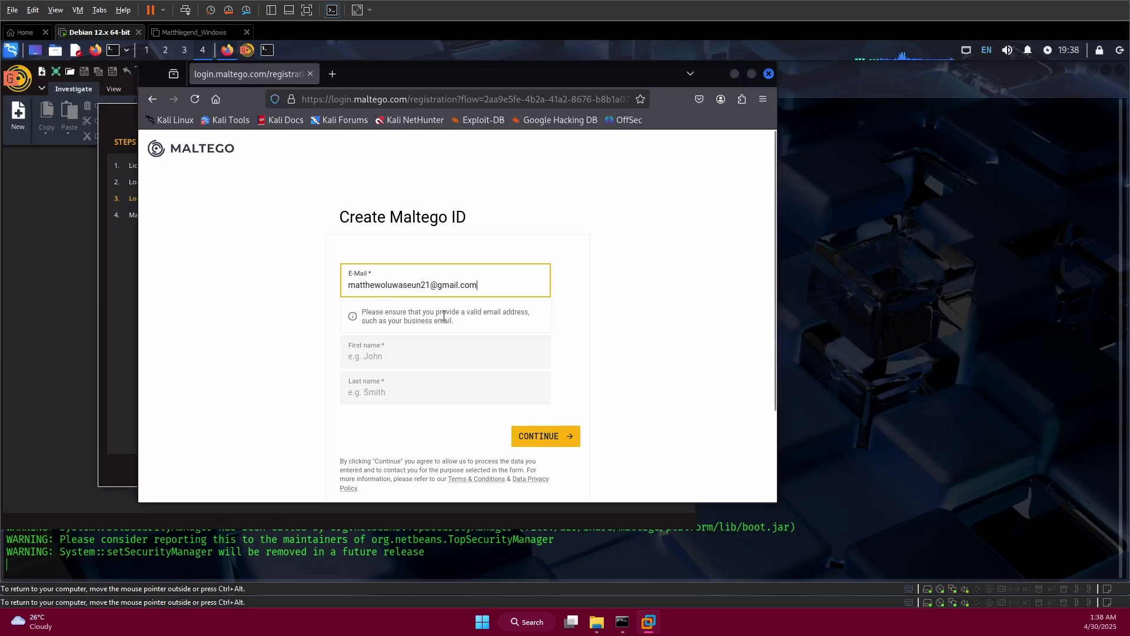
{"action": "scroll", "coordinate": [448, 330], "scroll_direction": "down", "scroll_amount": 2}
{"action": "left_click", "coordinate": [386, 280]}
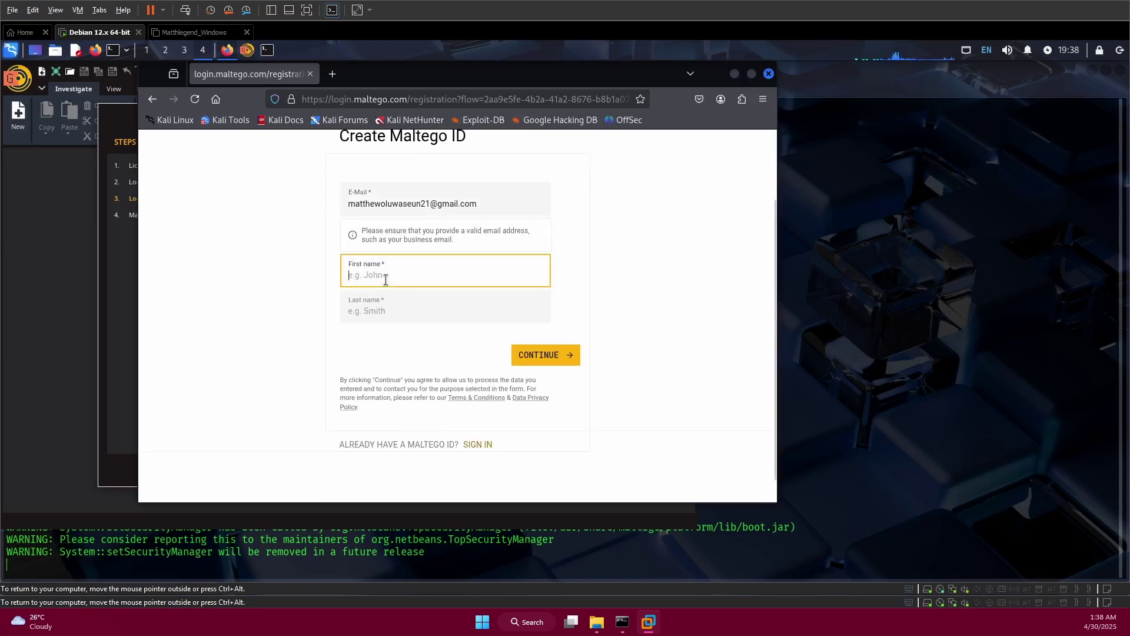
{"action": "type", "text": "matth"}
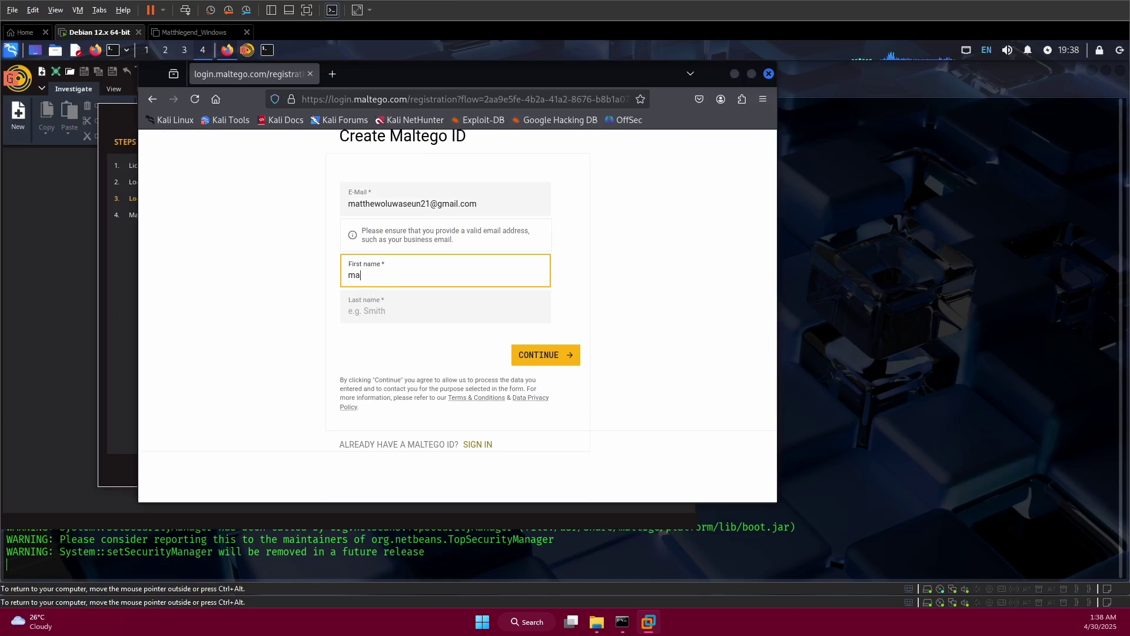
{"action": "left_click", "coordinate": [390, 310]}
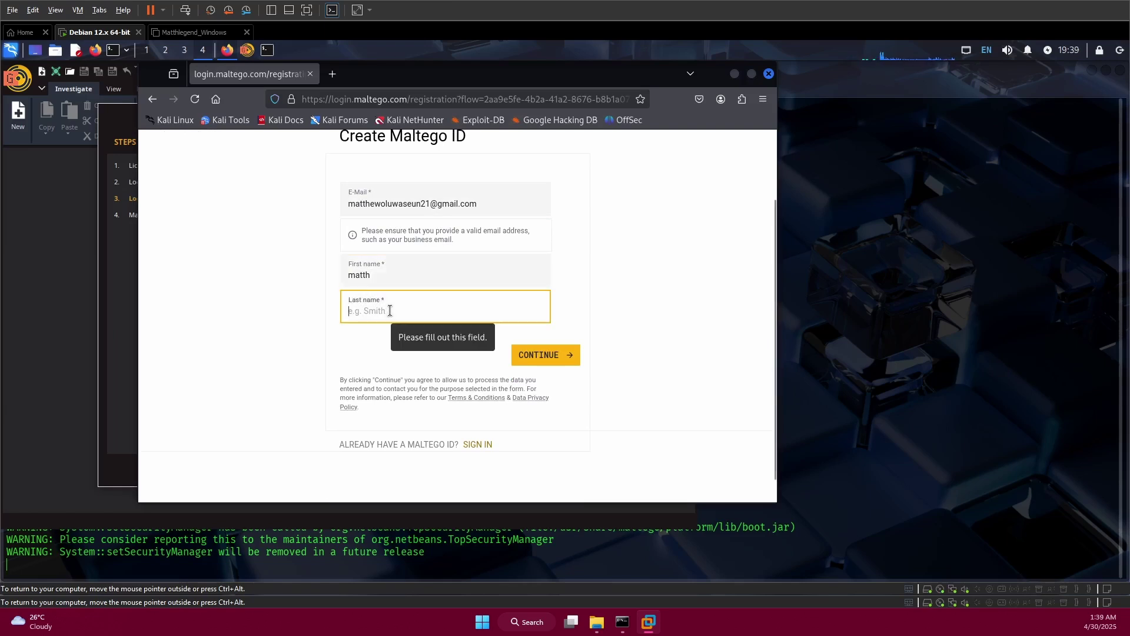
{"action": "type", "text": "Legend"}
{"action": "left_click", "coordinate": [538, 355]}
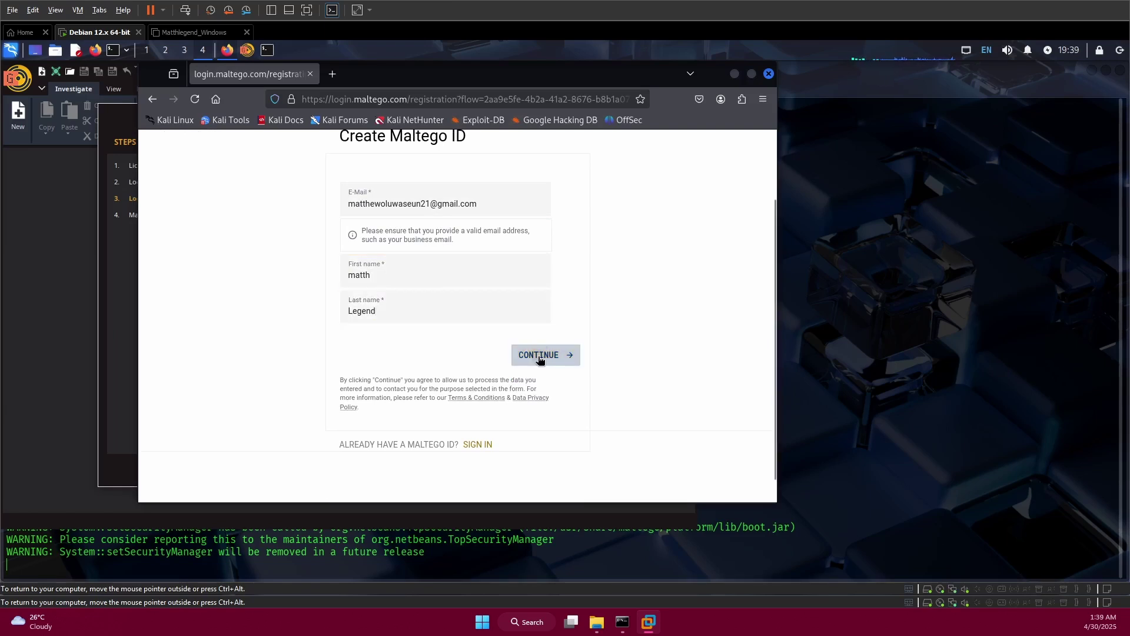
- Set the account password, then paste and submit the e-mailed verification code
{"action": "left_click", "coordinate": [430, 268]}
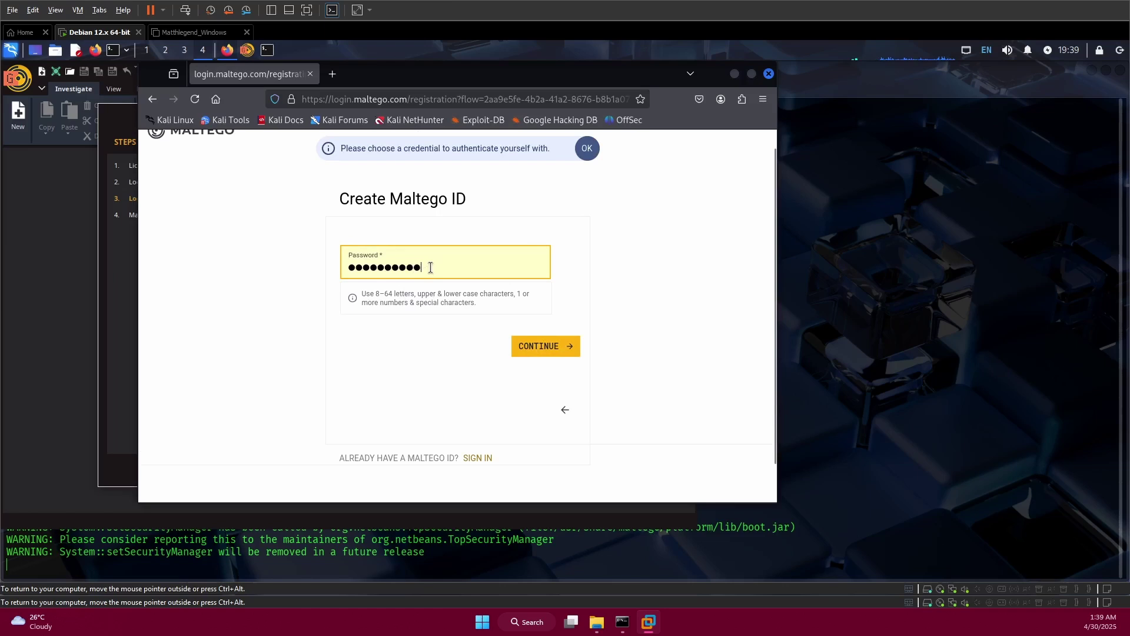
{"action": "left_click", "coordinate": [538, 346]}
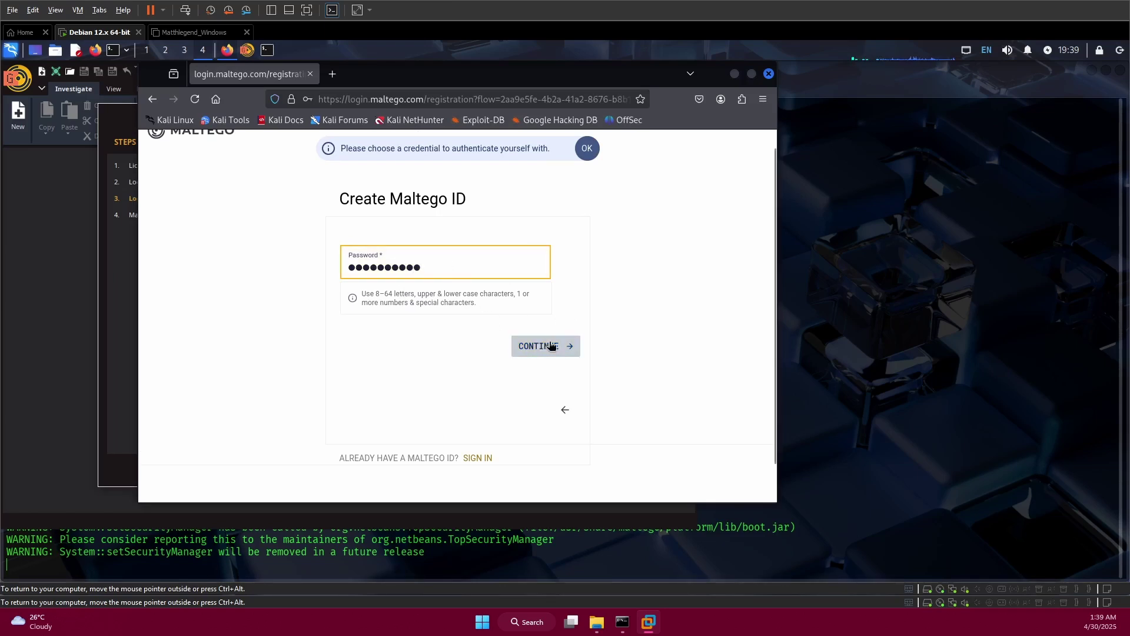
{"action": "left_click", "coordinate": [754, 78]}
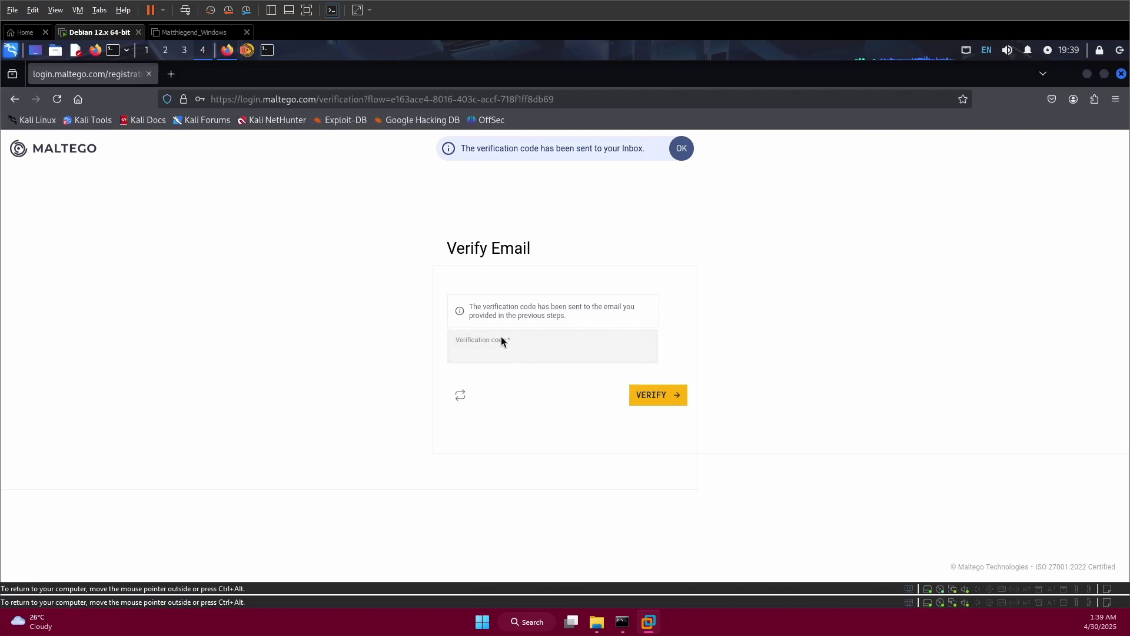
{"action": "left_click", "coordinate": [483, 346]}
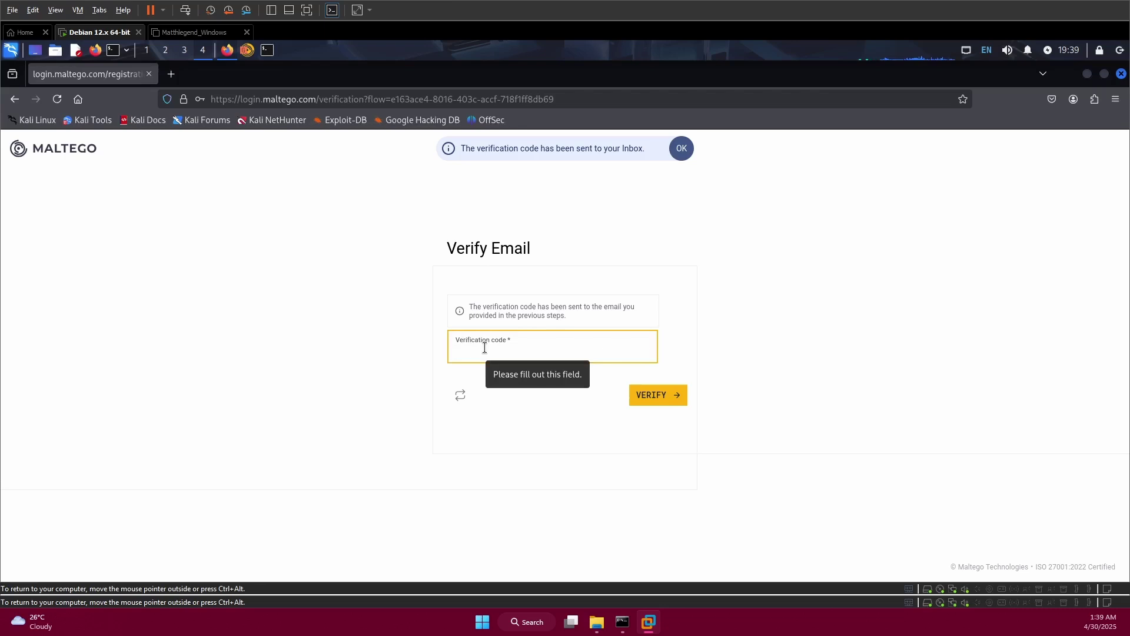
{"action": "key", "text": "ctrl+v"}
{"action": "left_click", "coordinate": [647, 395]}
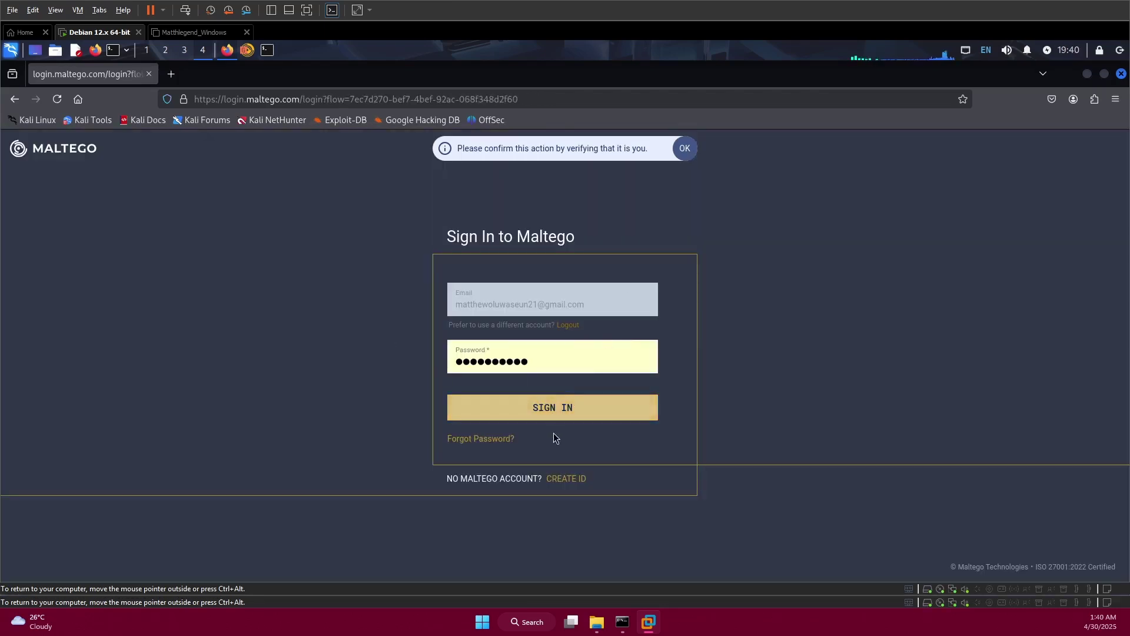
- Sign in and set the profile to student with Niger as the country
{"action": "left_click", "coordinate": [539, 412]}
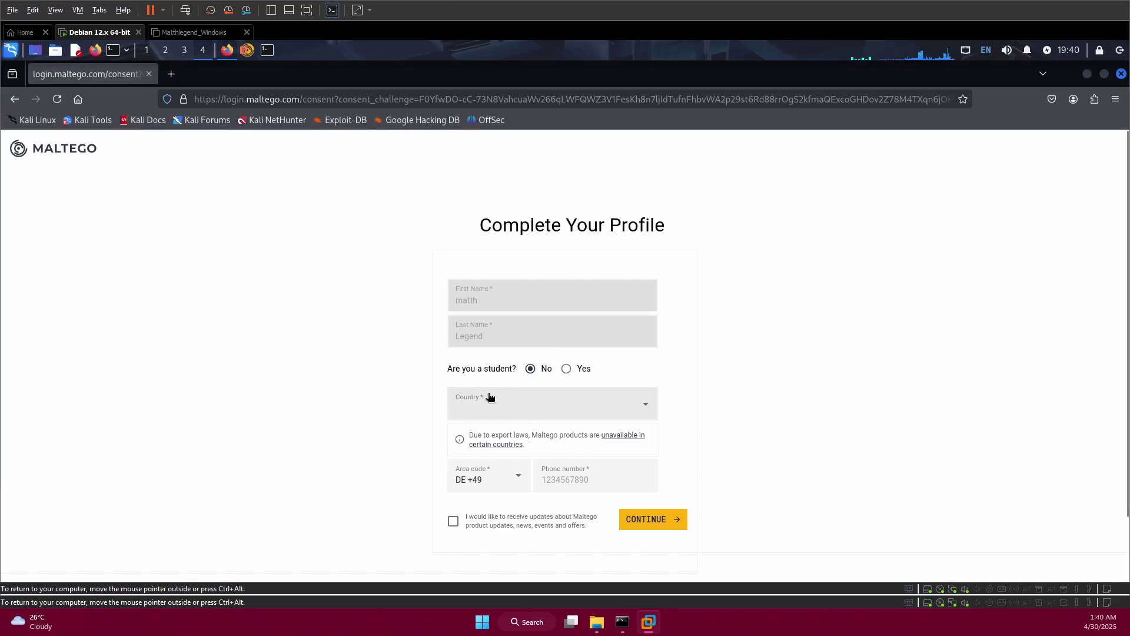
{"action": "left_click", "coordinate": [567, 369]}
{"action": "scroll", "coordinate": [610, 367], "scroll_direction": "down", "scroll_amount": 2}
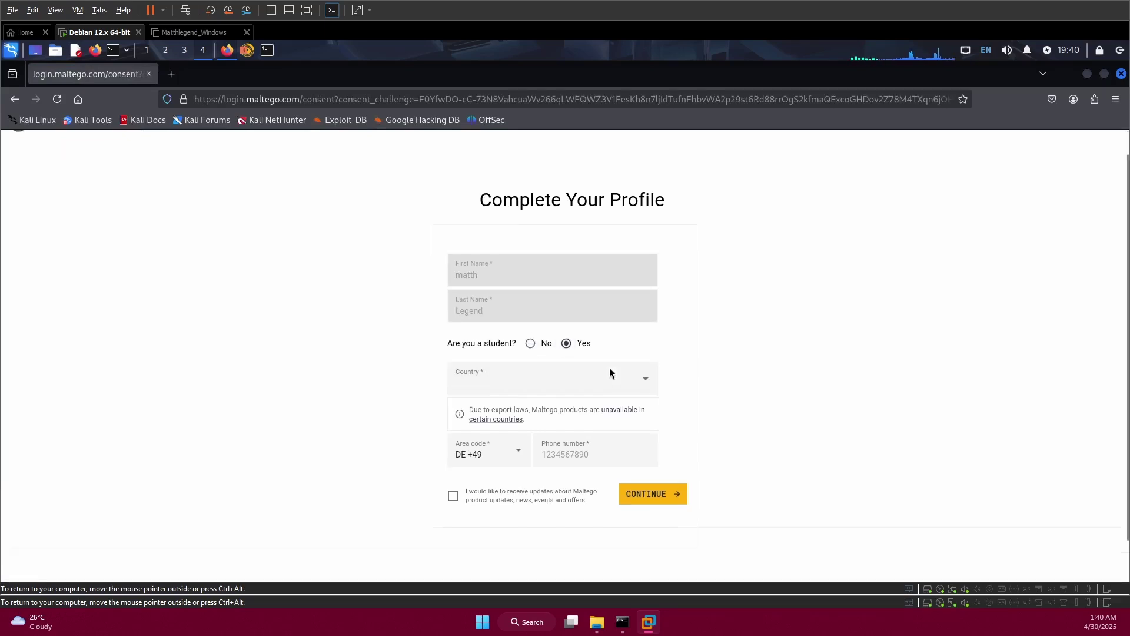
{"action": "left_click", "coordinate": [646, 337]}
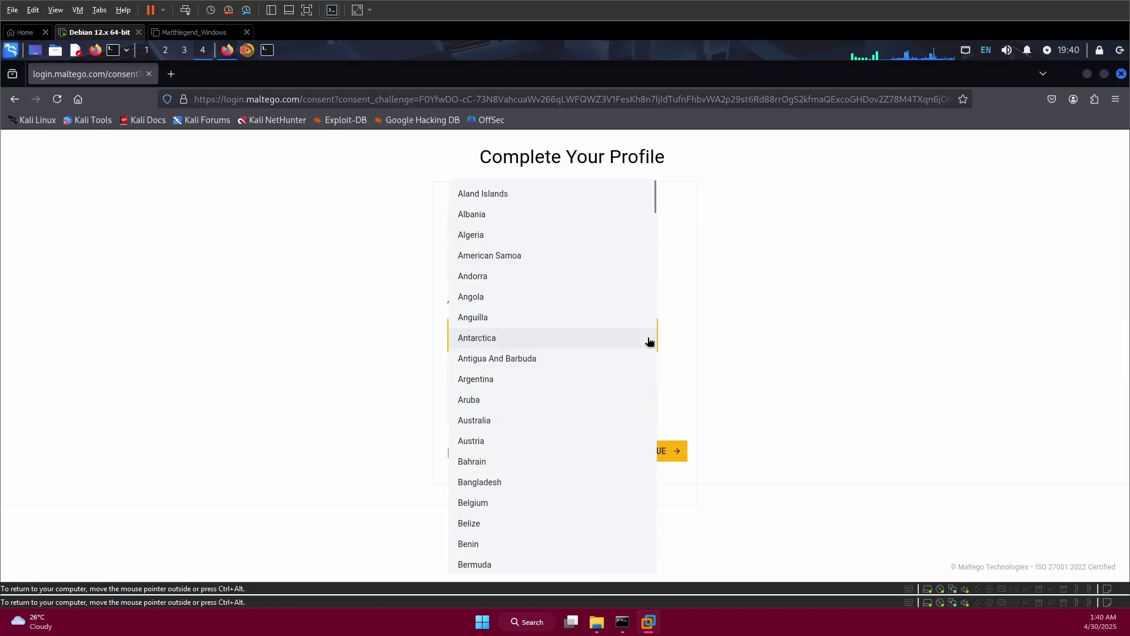
{"action": "scroll", "coordinate": [523, 375], "scroll_direction": "down", "scroll_amount": 10}
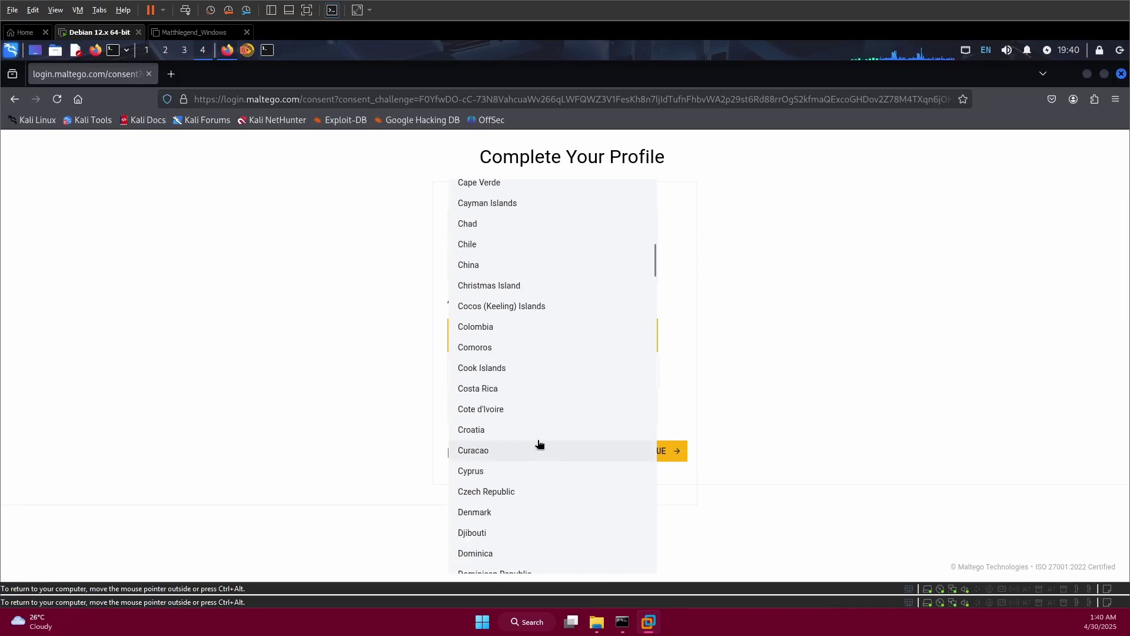
{"action": "key", "text": "Escape"}
- Pick NG +234 as the phone area code
{"action": "left_click", "coordinate": [520, 412]}
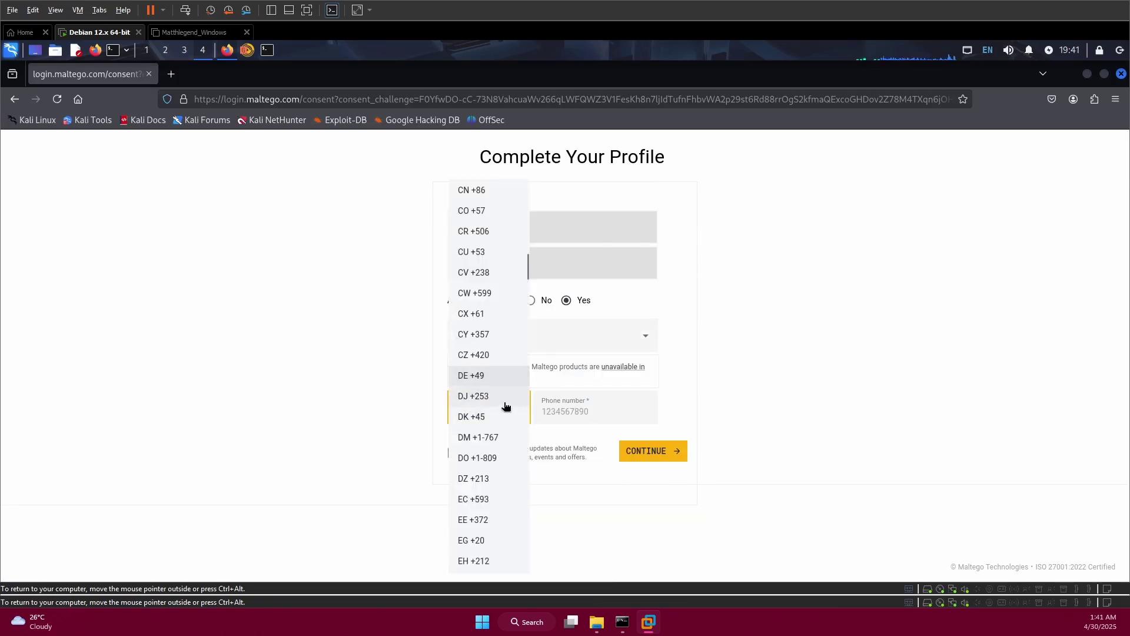
{"action": "scroll", "coordinate": [502, 408], "scroll_direction": "down", "scroll_amount": 3}
{"action": "scroll", "coordinate": [502, 409], "scroll_direction": "down", "scroll_amount": 3}
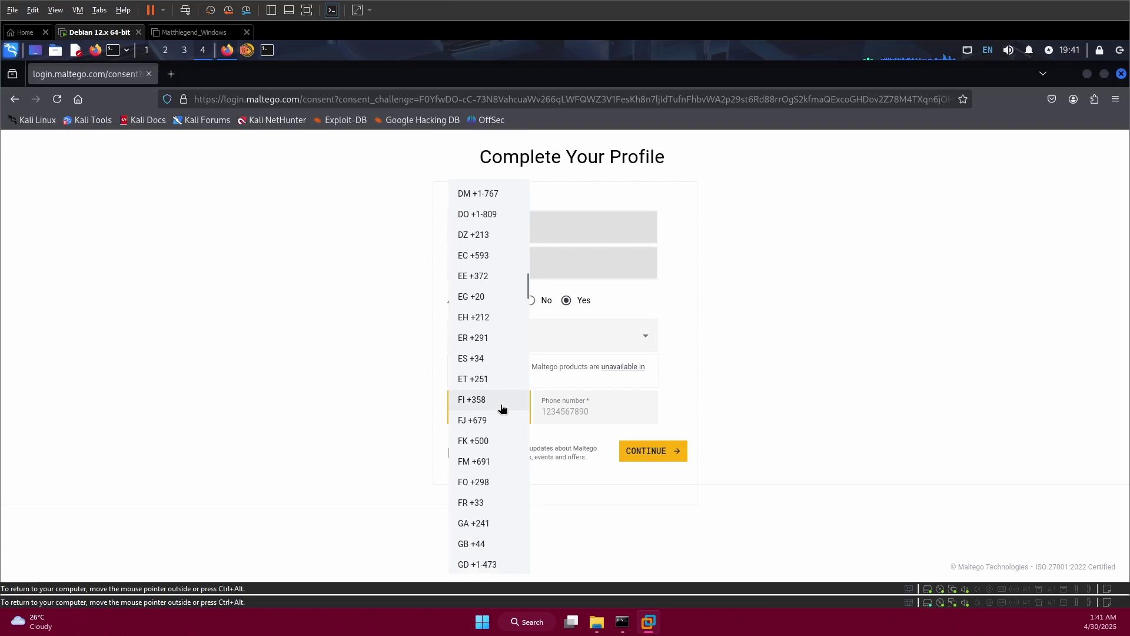
{"action": "type", "text": "ng"}
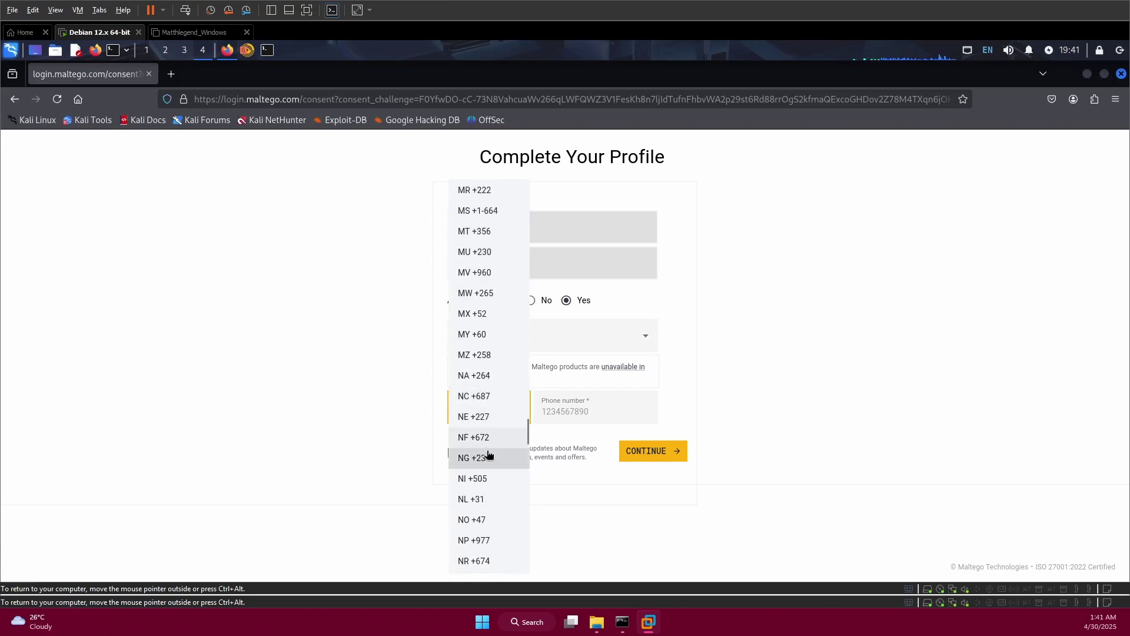
{"action": "left_click", "coordinate": [480, 458]}
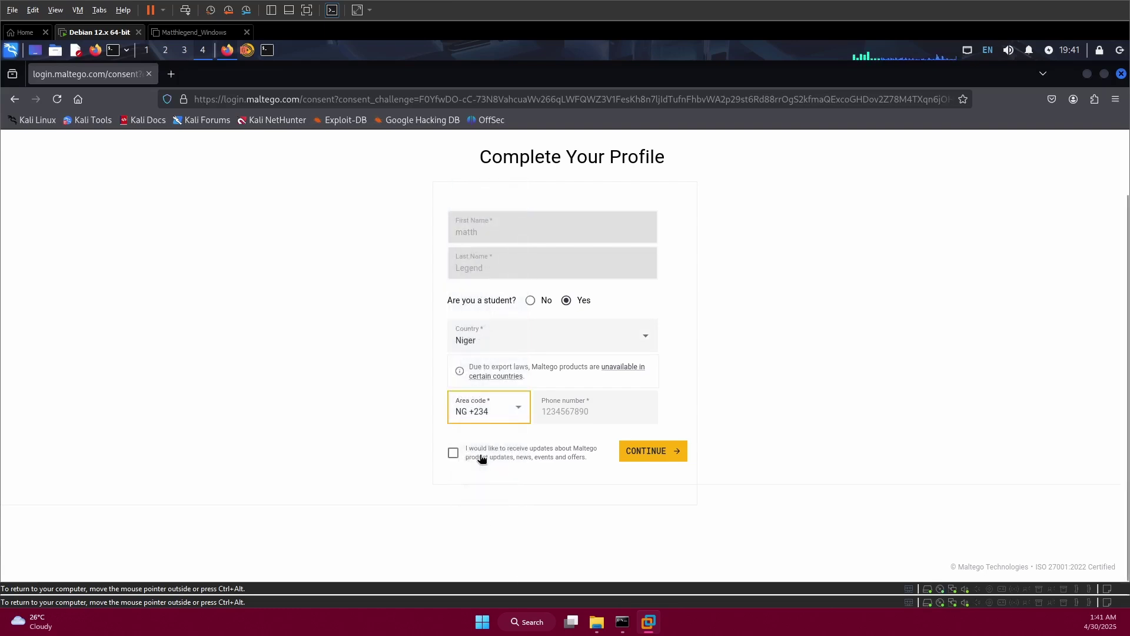
{"action": "left_click", "coordinate": [595, 410]}
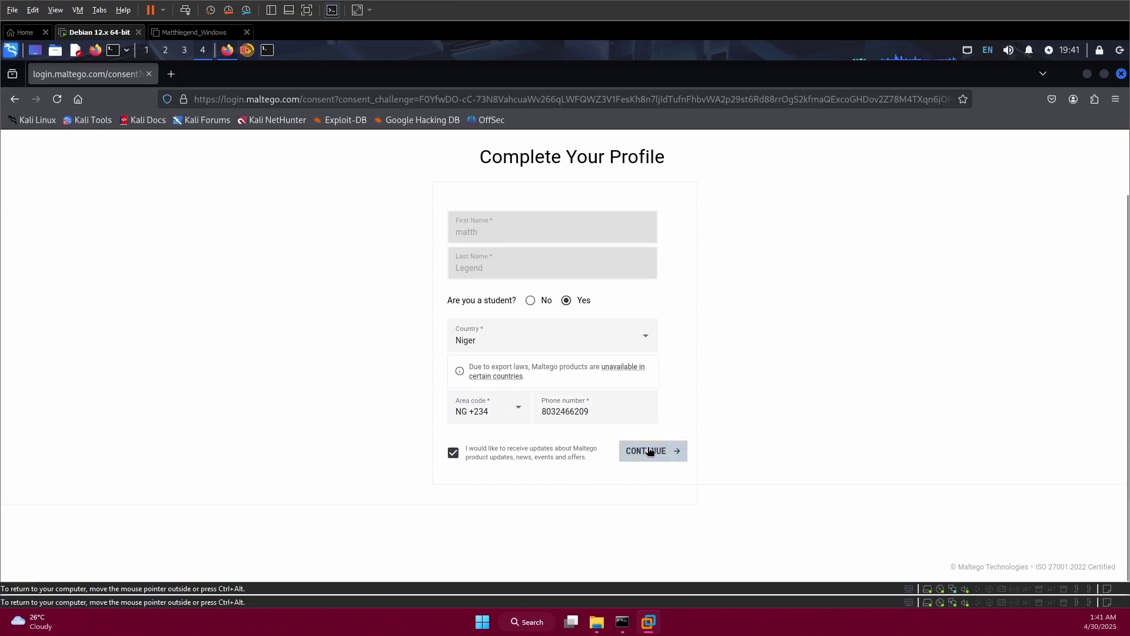
- Add Incident Response, Penetration Testing, Threat Intelligence and Cyber Crime Investigation as main use cases
{"action": "left_click", "coordinate": [651, 451]}
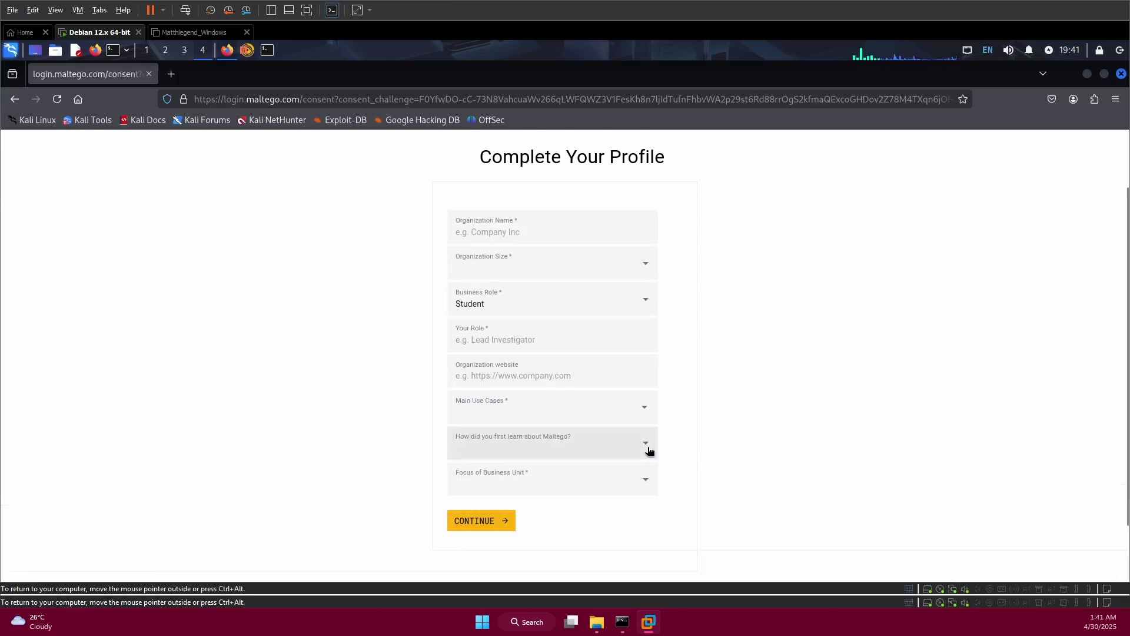
{"action": "scroll", "coordinate": [521, 471], "scroll_direction": "down", "scroll_amount": 2}
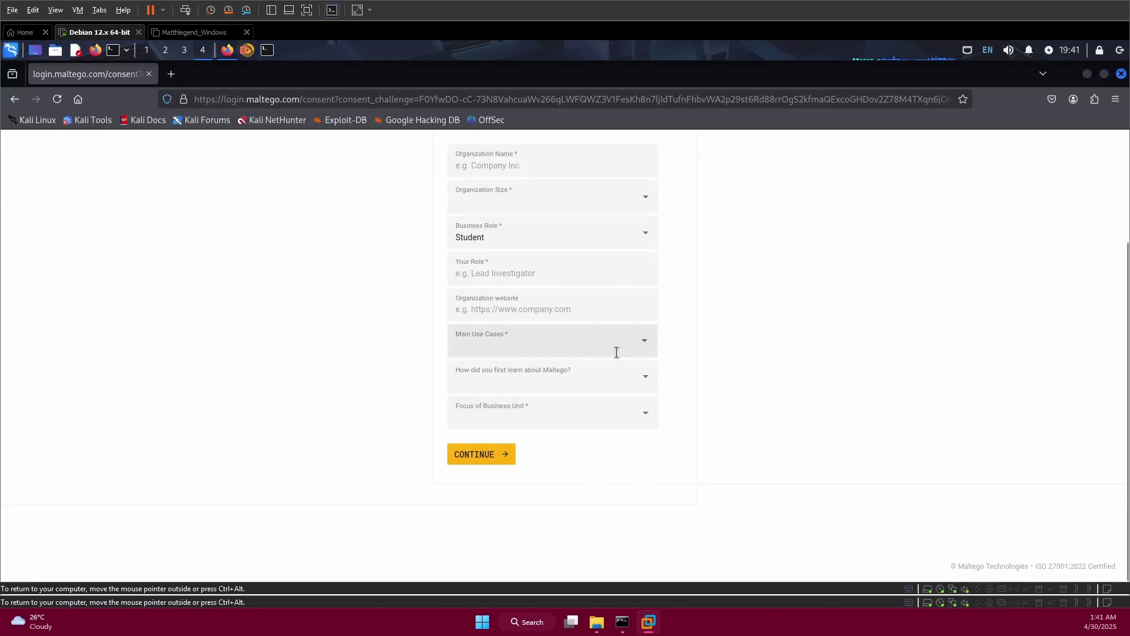
{"action": "left_click", "coordinate": [647, 347]}
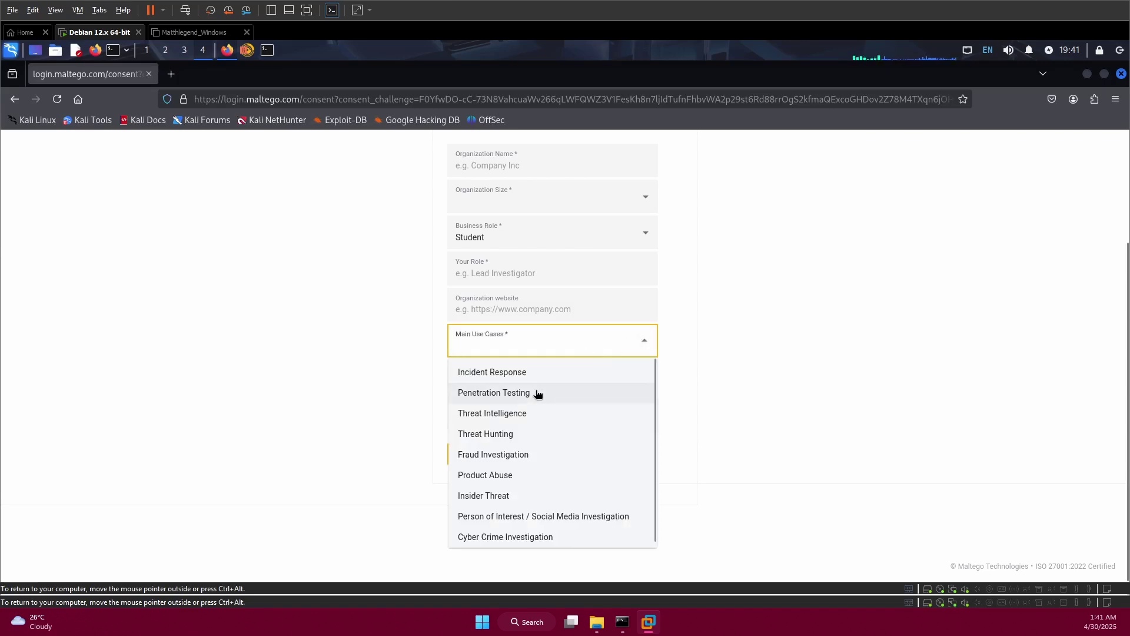
{"action": "left_click", "coordinate": [500, 377]}
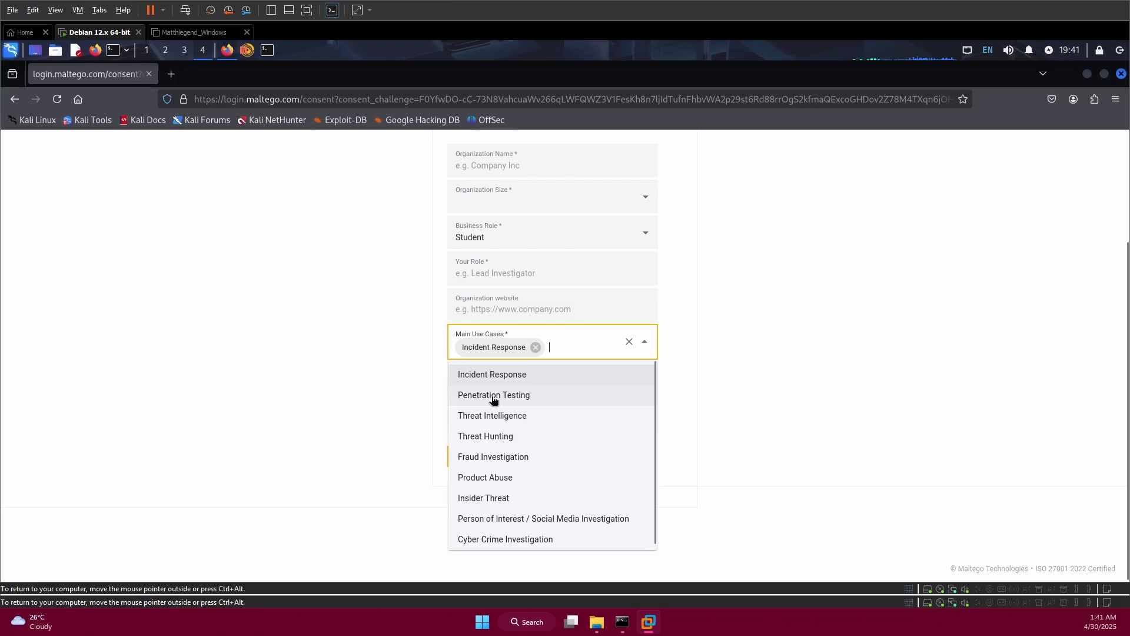
{"action": "left_click", "coordinate": [493, 400]}
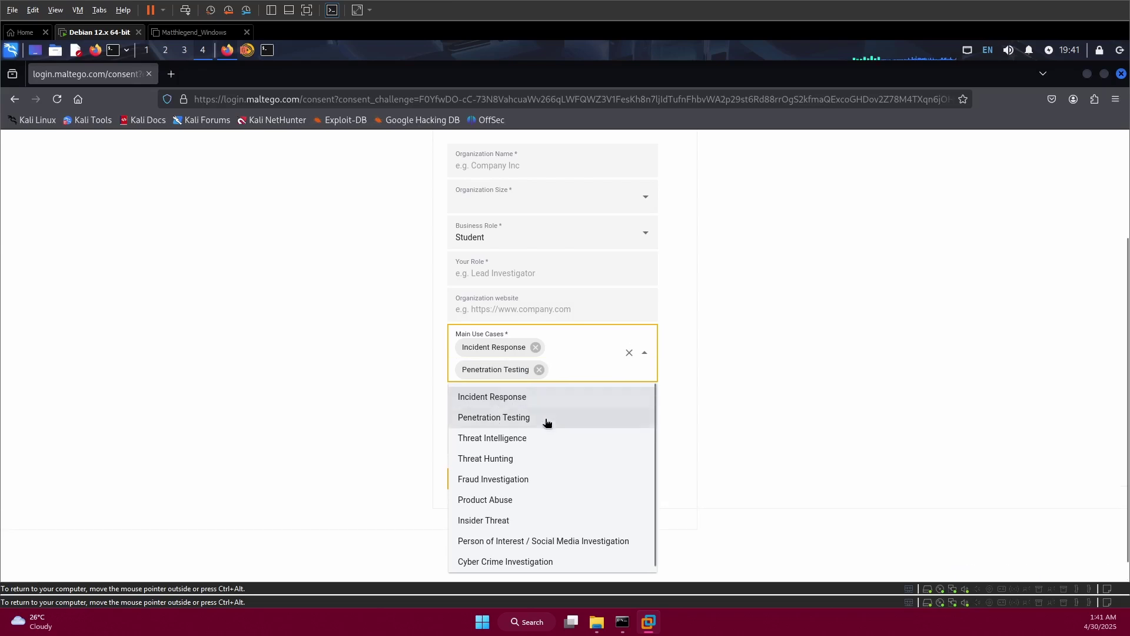
{"action": "left_click", "coordinate": [486, 441]}
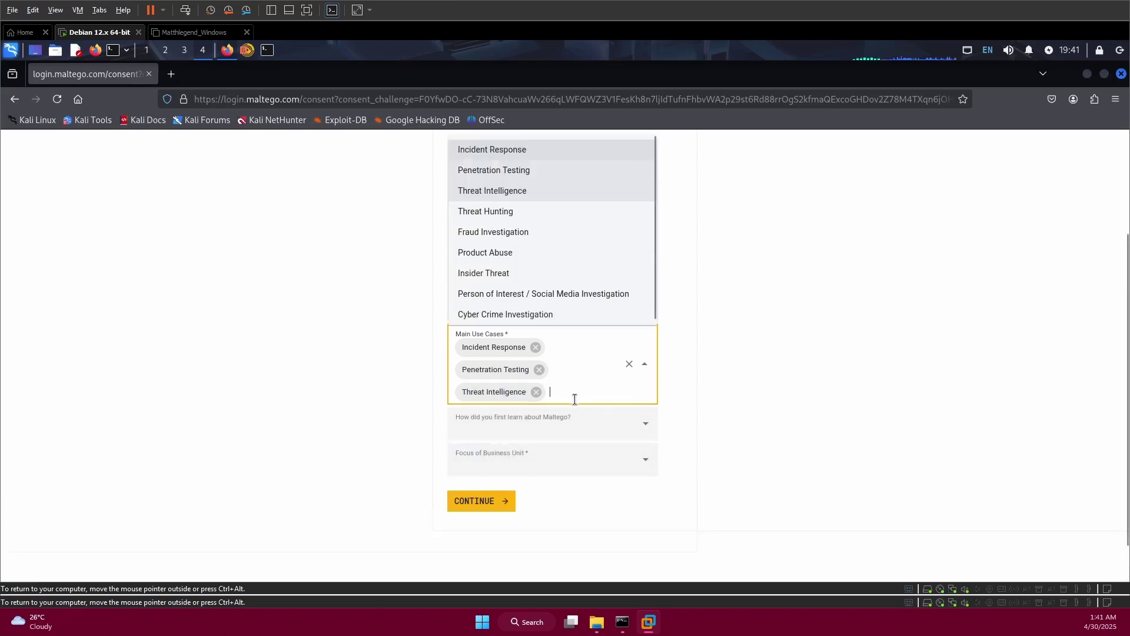
{"action": "scroll", "coordinate": [522, 247], "scroll_direction": "down", "scroll_amount": 1}
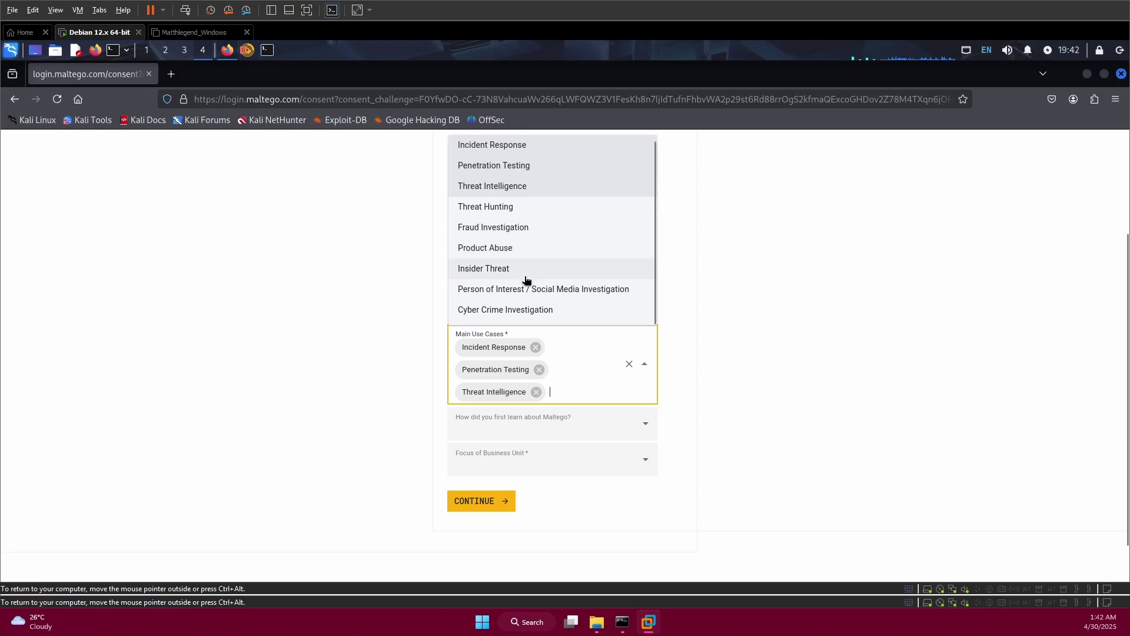
{"action": "left_click", "coordinate": [513, 315]}
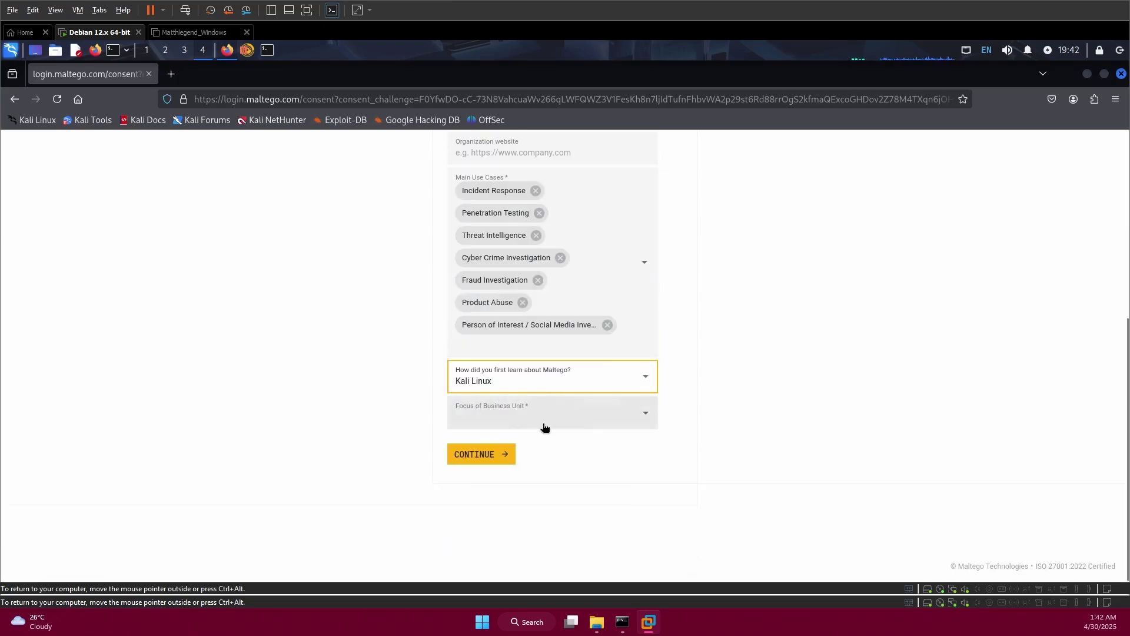
{"action": "left_click", "coordinate": [598, 415]}
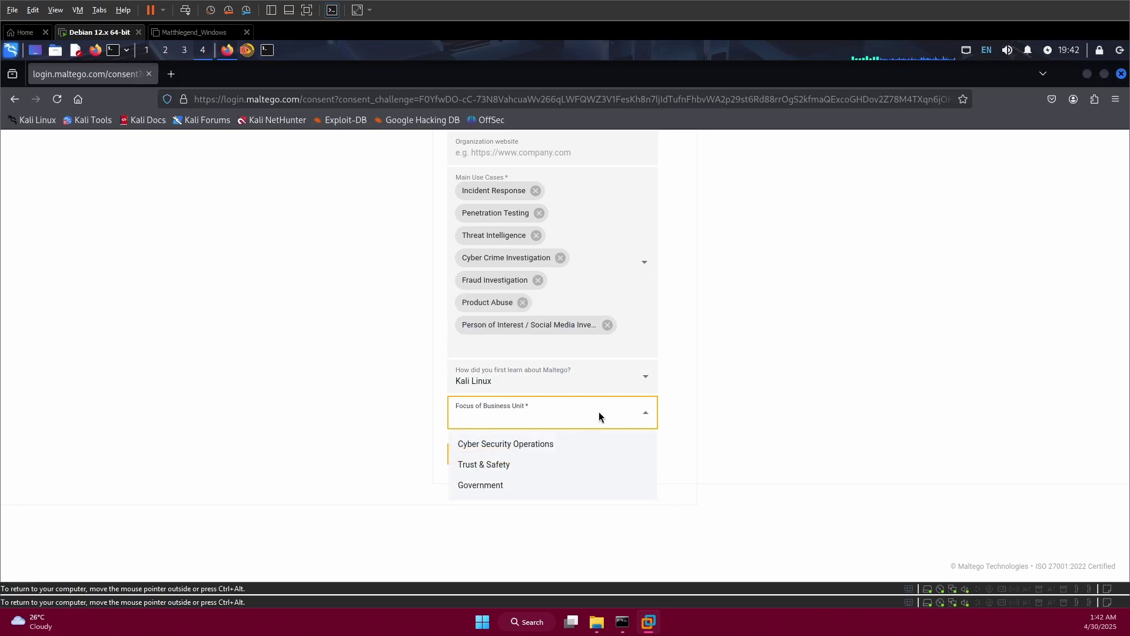
- Set focus Cyber Security Operations, organization 'cipherbase technologies', size 1-10, and submit the profile
{"action": "left_click", "coordinate": [509, 444]}
{"action": "left_click", "coordinate": [498, 456]}
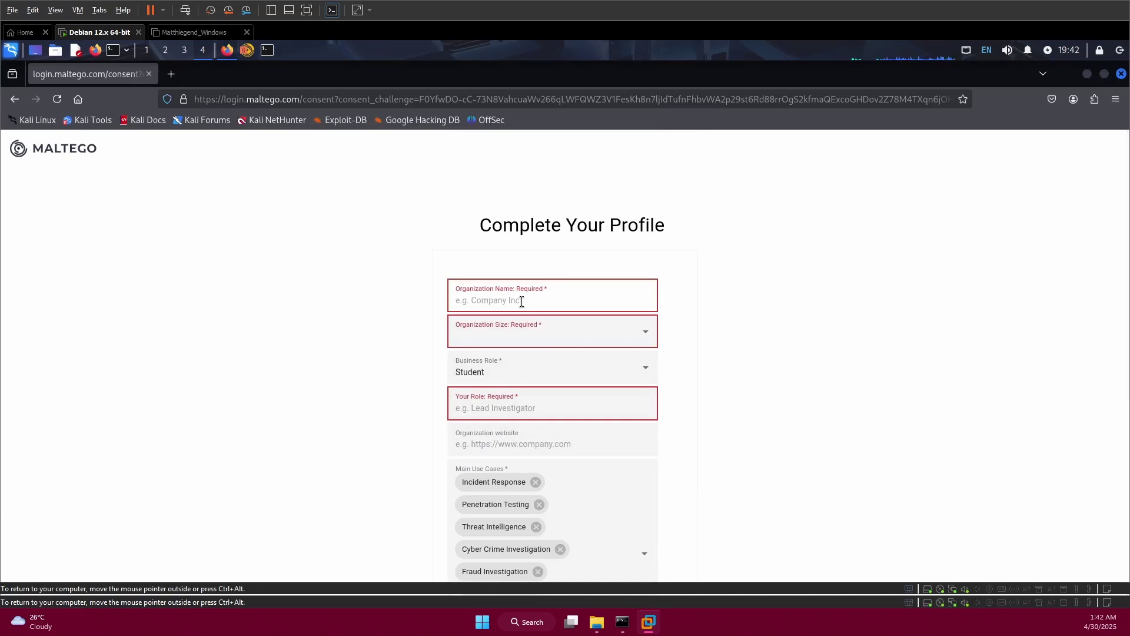
{"action": "type", "text": "ci"}
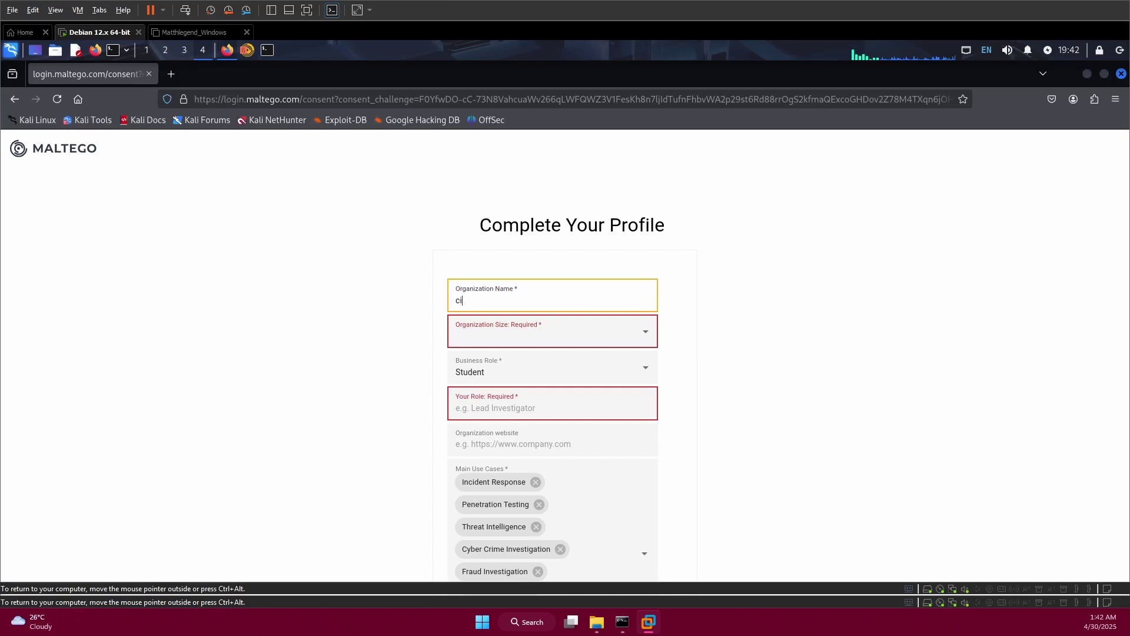
{"action": "type", "text": "pherbase technologies"}
{"action": "left_click", "coordinate": [489, 336]}
{"action": "left_click", "coordinate": [468, 363]}
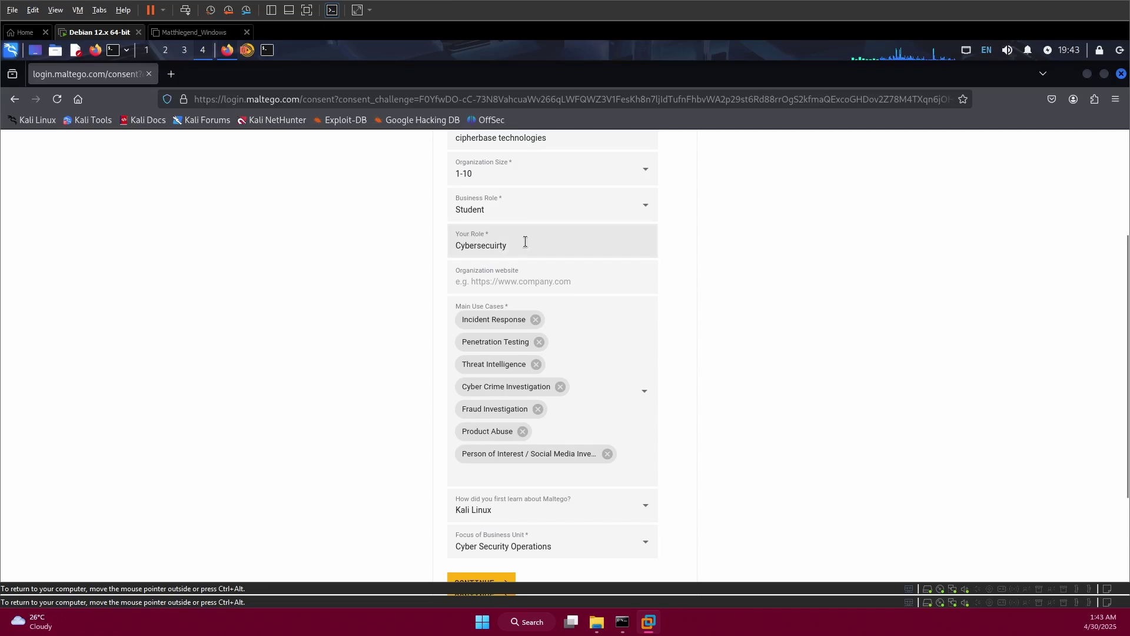
{"action": "scroll", "coordinate": [581, 326], "scroll_direction": "down", "scroll_amount": 3}
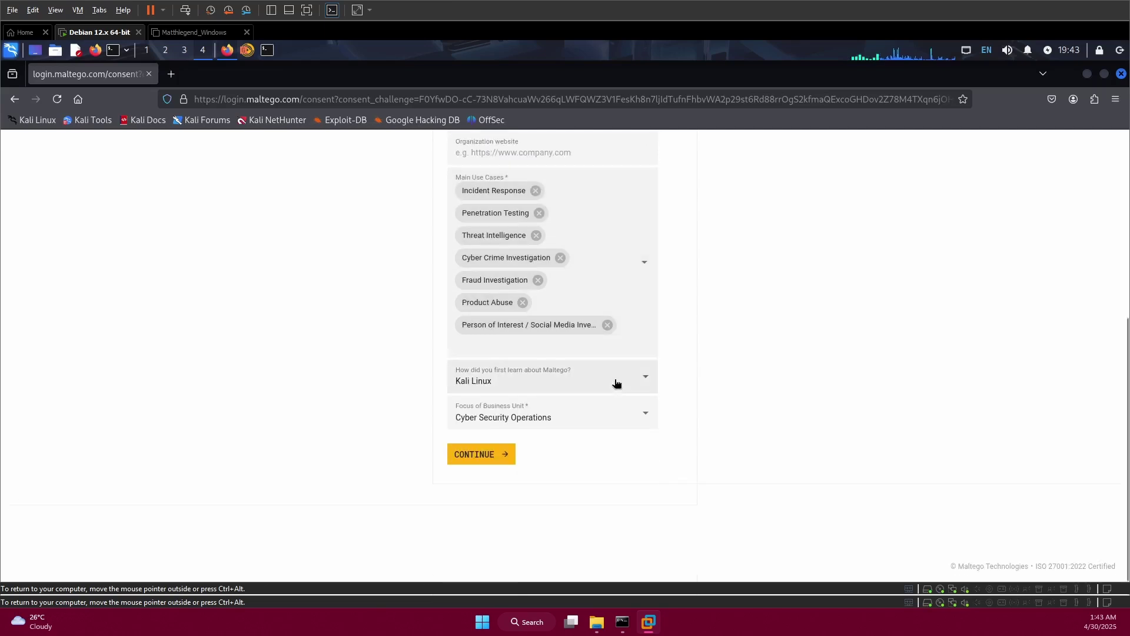
{"action": "left_click", "coordinate": [493, 455]}
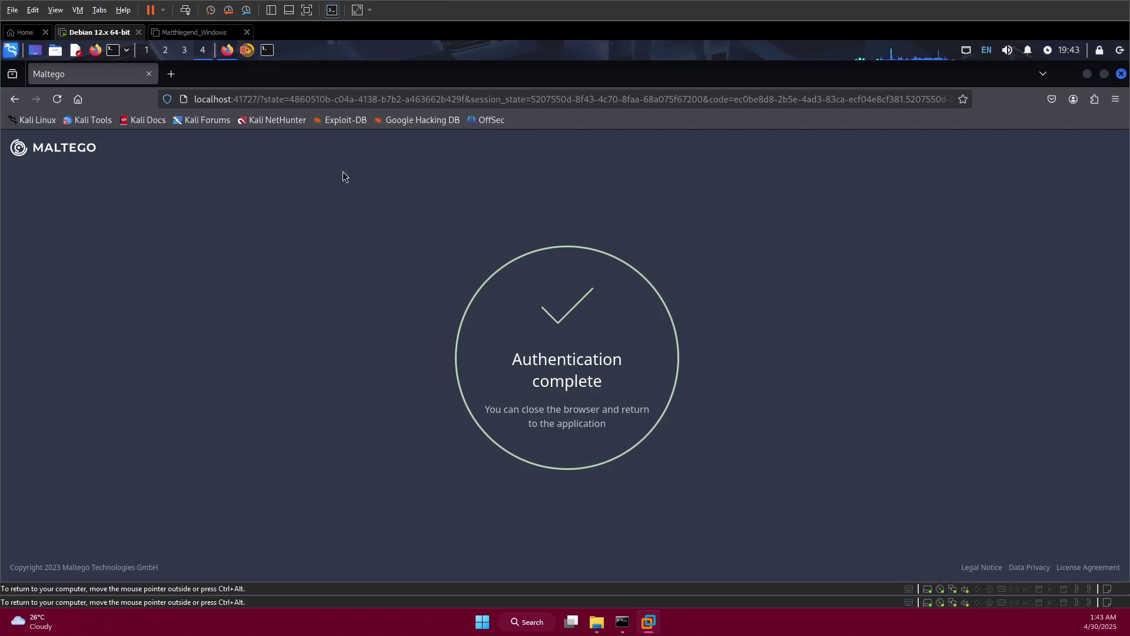
- Close the browser and complete the Configure Maltego wizard to activate Community Edition
{"action": "left_click", "coordinate": [149, 75]}
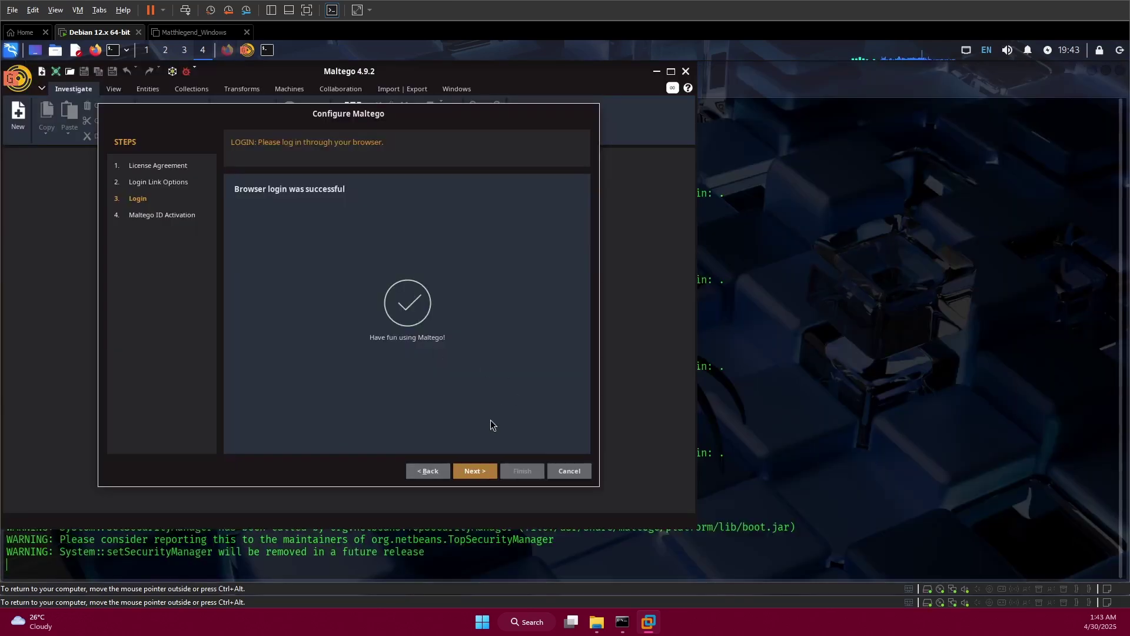
{"action": "left_click", "coordinate": [476, 471]}
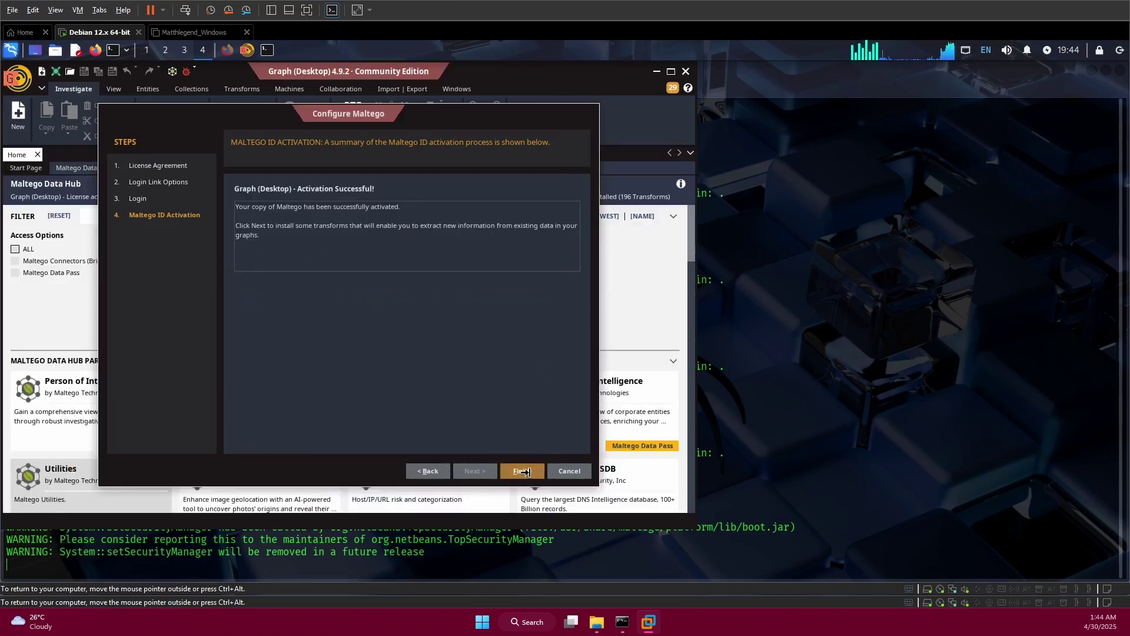
{"action": "left_click", "coordinate": [522, 471]}
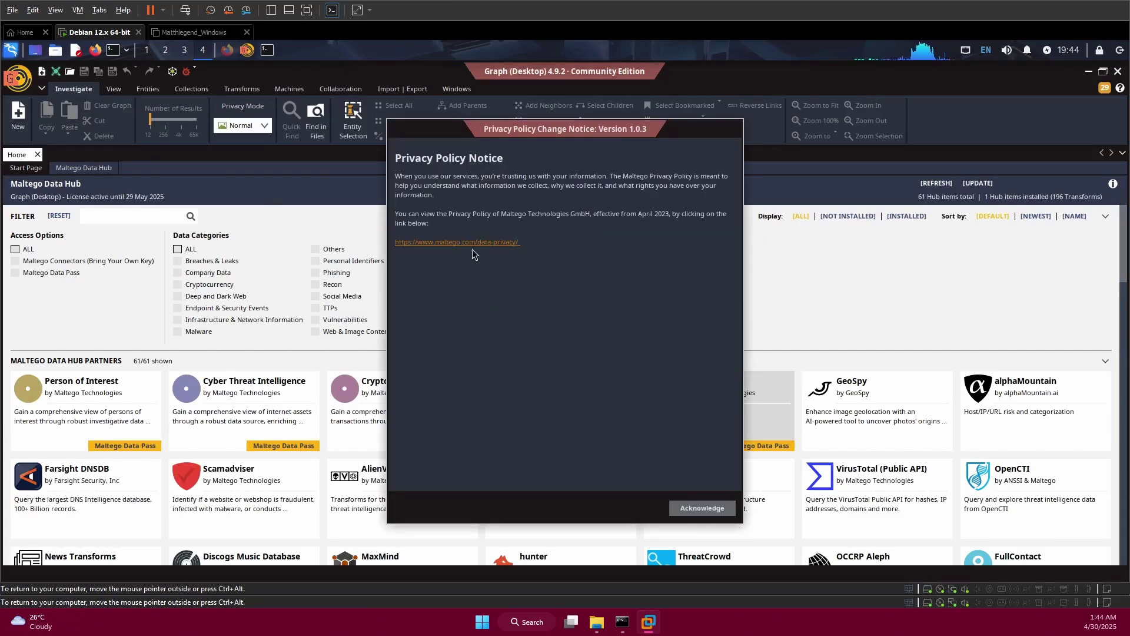
- Acknowledge the Privacy Policy Notice and browse the Data Hub partner cards
{"action": "left_click", "coordinate": [702, 508]}
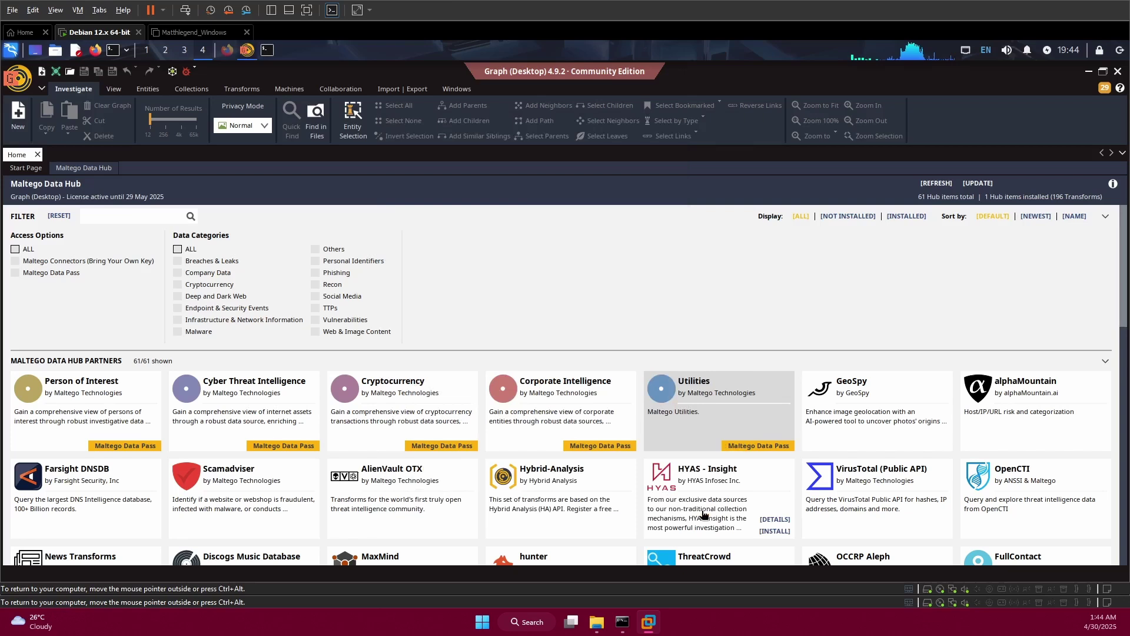
{"action": "scroll", "coordinate": [306, 430], "scroll_direction": "down", "scroll_amount": 1}
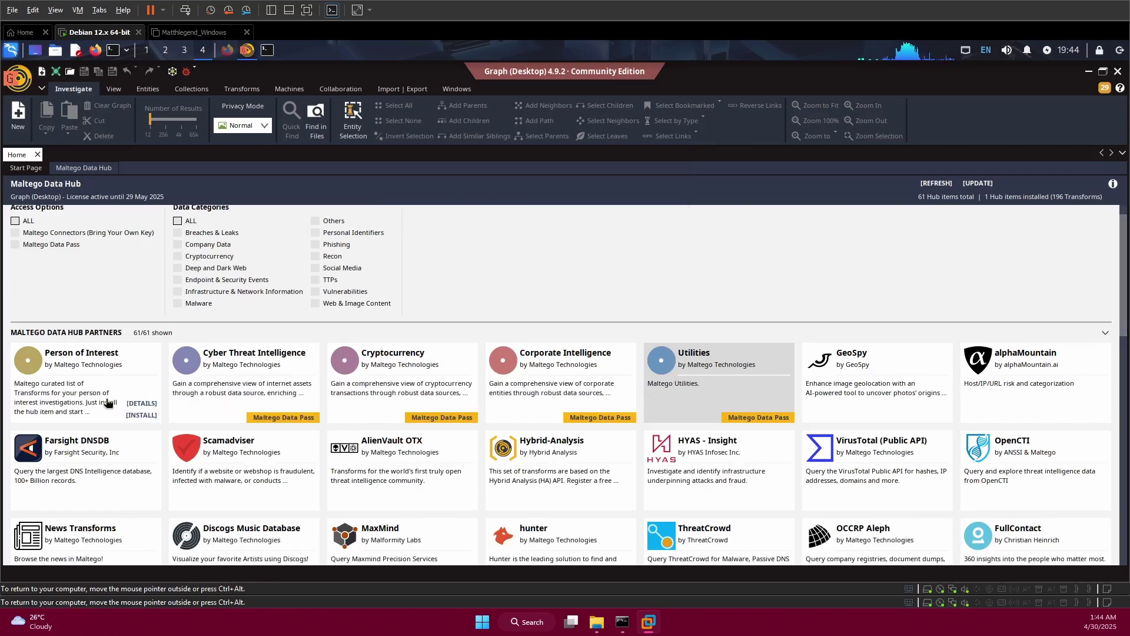
{"action": "mouse_move", "coordinate": [419, 455]}
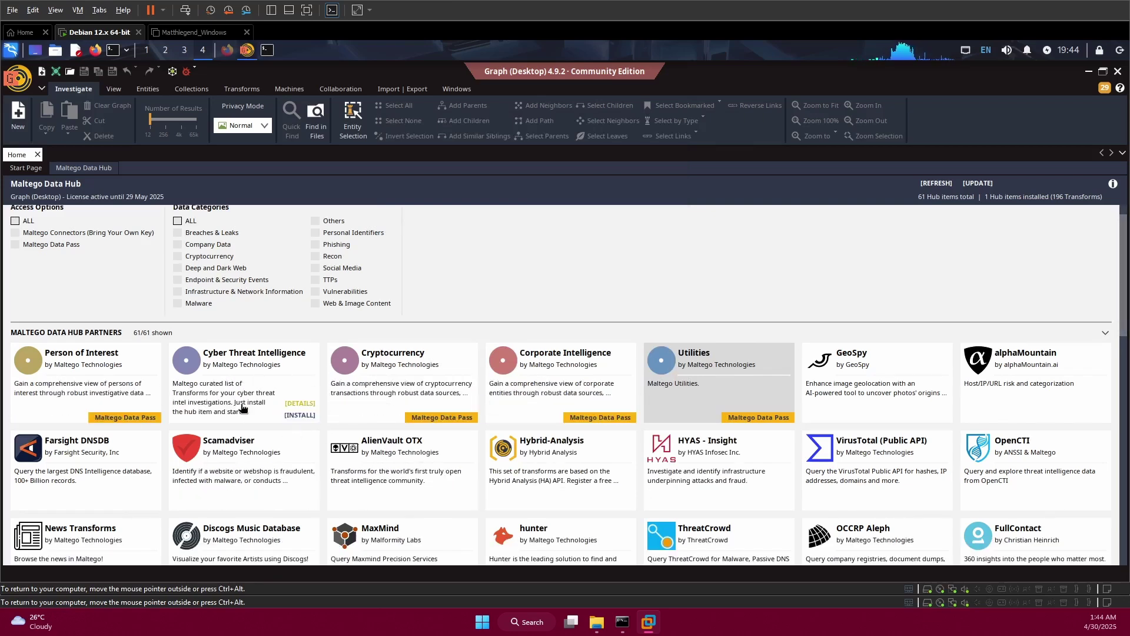
{"action": "scroll", "coordinate": [177, 383], "scroll_direction": "down", "scroll_amount": 2}
{"action": "mouse_move", "coordinate": [230, 360]}
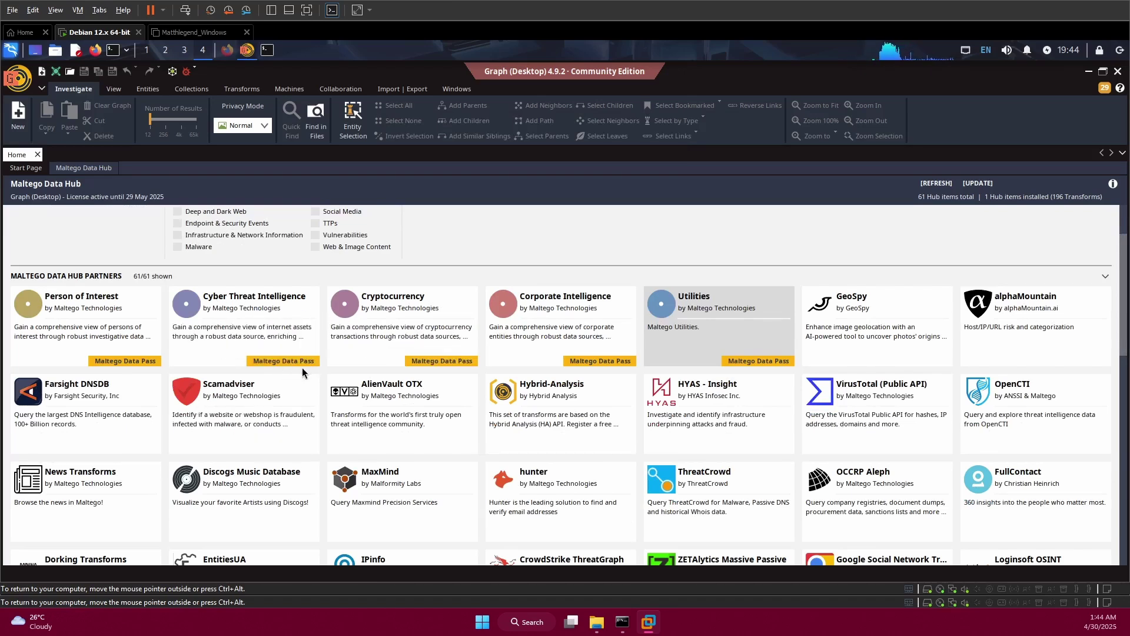
{"action": "scroll", "coordinate": [302, 368], "scroll_direction": "up", "scroll_amount": 3}
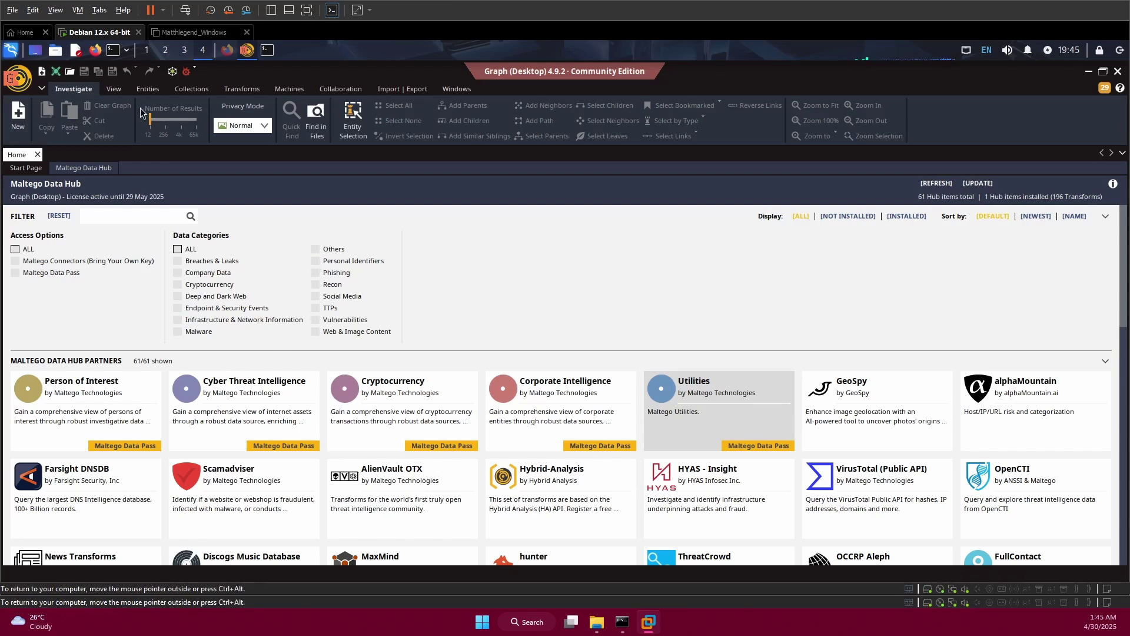
- Create New Graph (2) and filter the Entity Palette by 'domain'
{"action": "left_click", "coordinate": [18, 125]}
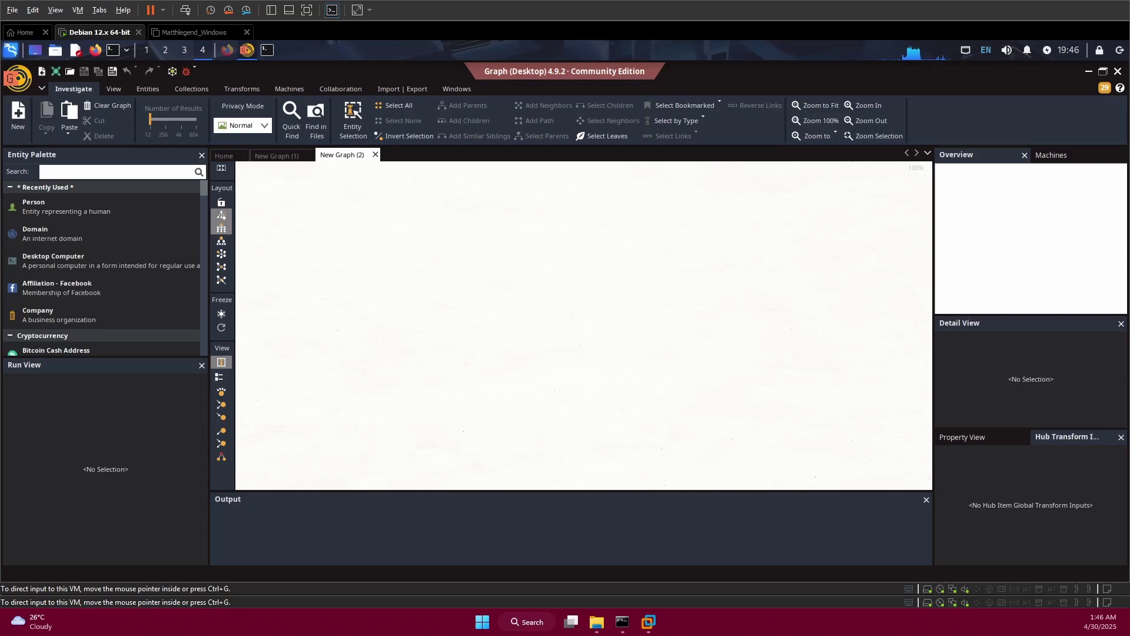
{"action": "scroll", "coordinate": [58, 283], "scroll_direction": "down", "scroll_amount": 1}
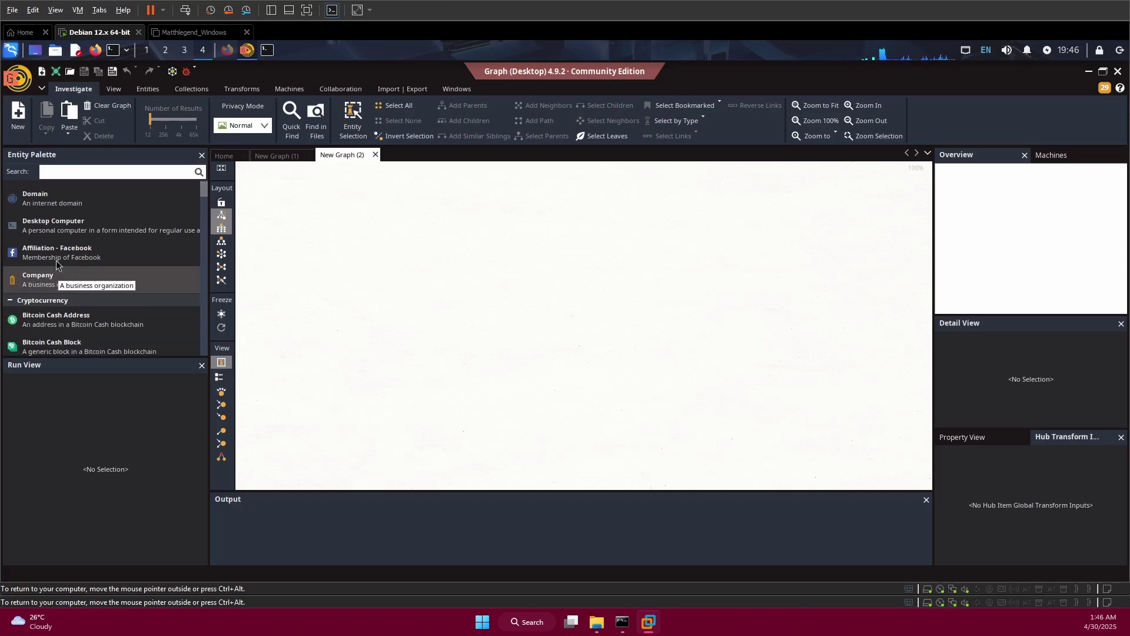
{"action": "scroll", "coordinate": [54, 266], "scroll_direction": "up", "scroll_amount": 1}
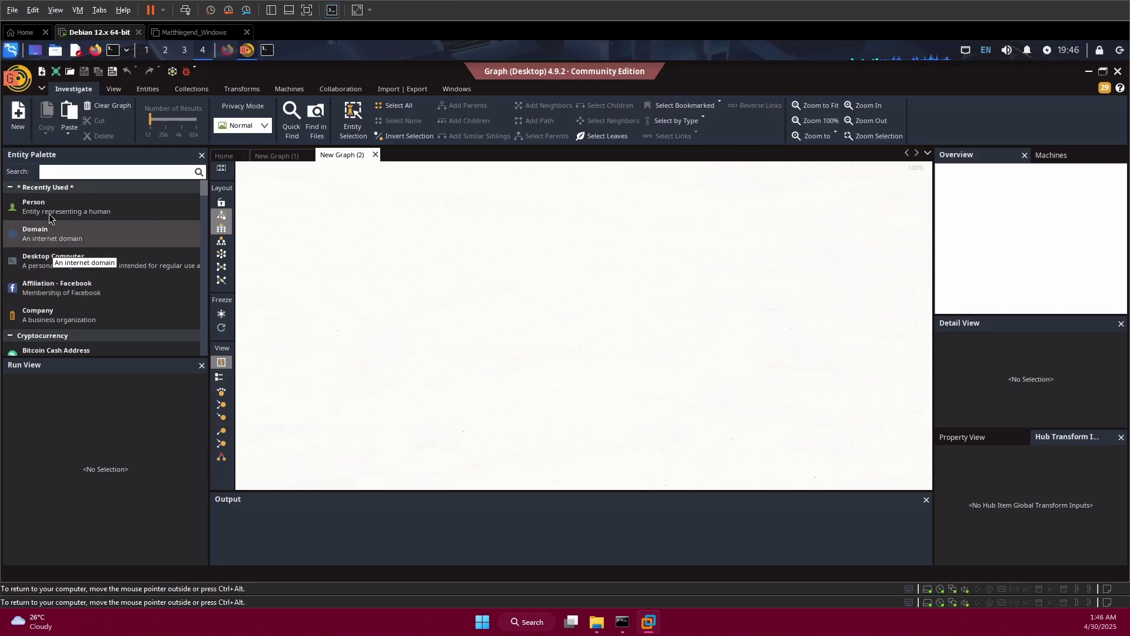
{"action": "scroll", "coordinate": [77, 316], "scroll_direction": "down", "scroll_amount": 5}
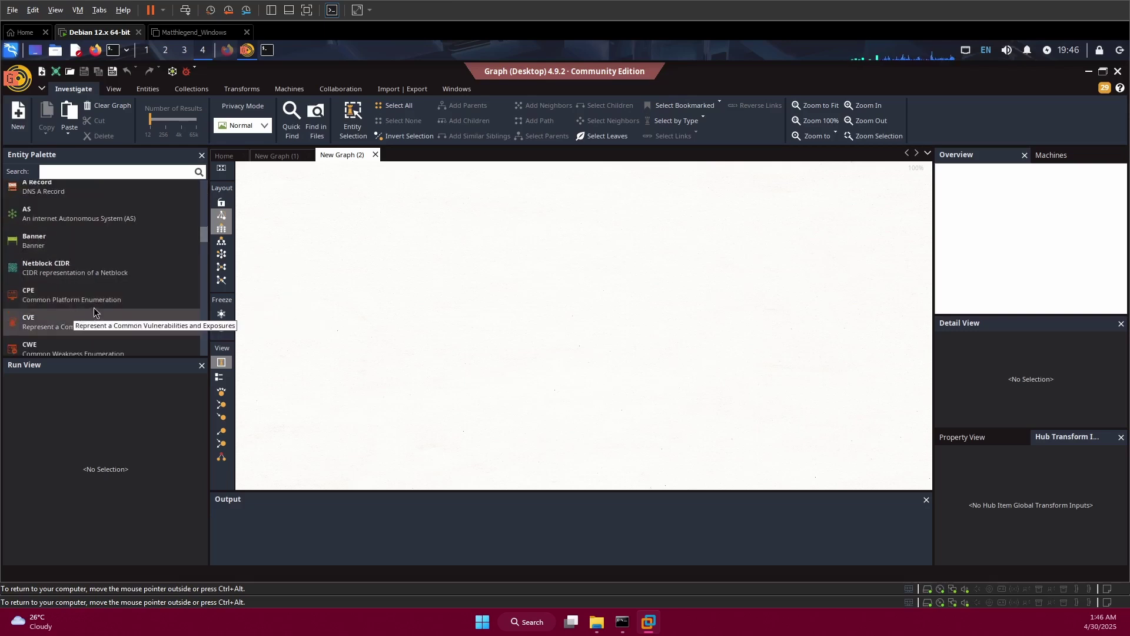
{"action": "scroll", "coordinate": [112, 268], "scroll_direction": "up", "scroll_amount": 5}
{"action": "scroll", "coordinate": [111, 268], "scroll_direction": "up", "scroll_amount": 5}
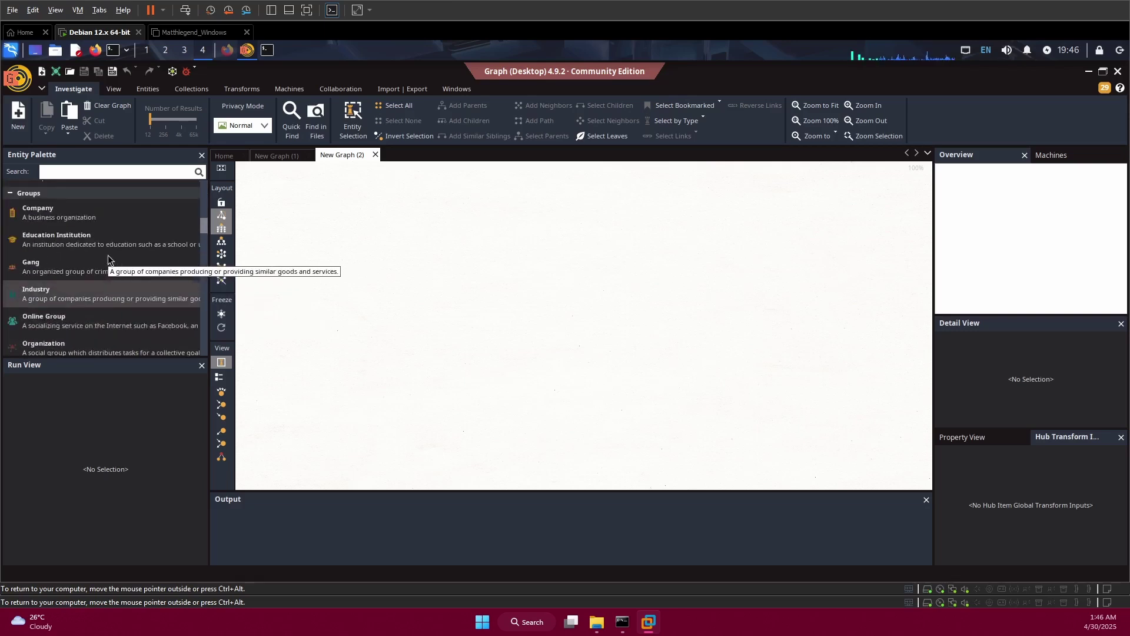
{"action": "scroll", "coordinate": [104, 255], "scroll_direction": "up", "scroll_amount": 3}
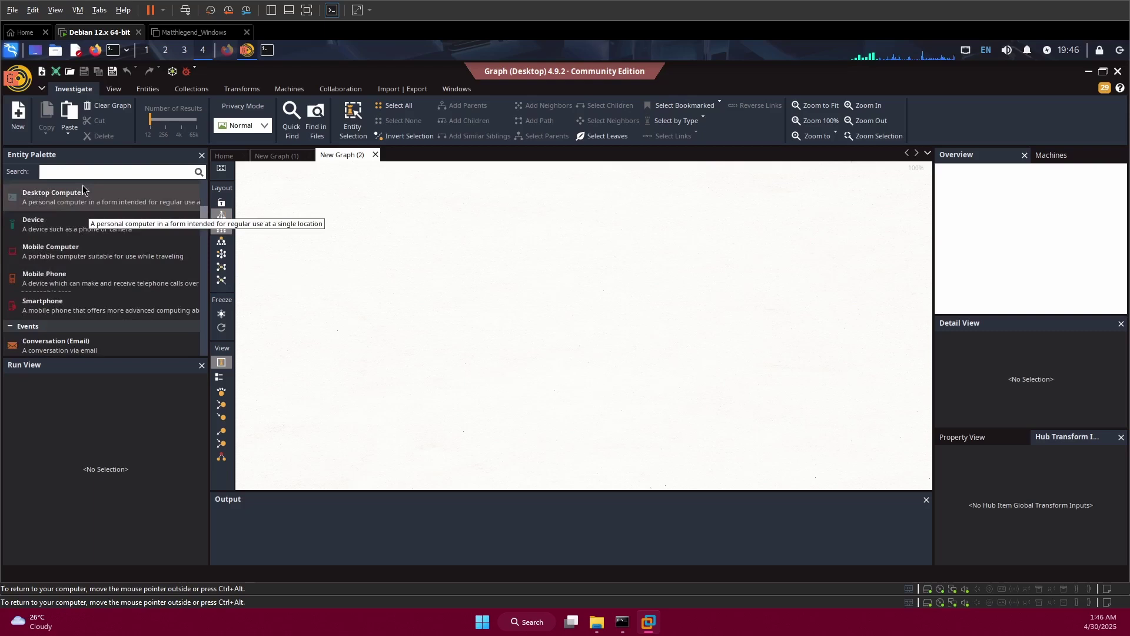
{"action": "left_click", "coordinate": [79, 171]}
{"action": "type", "text": "d"}
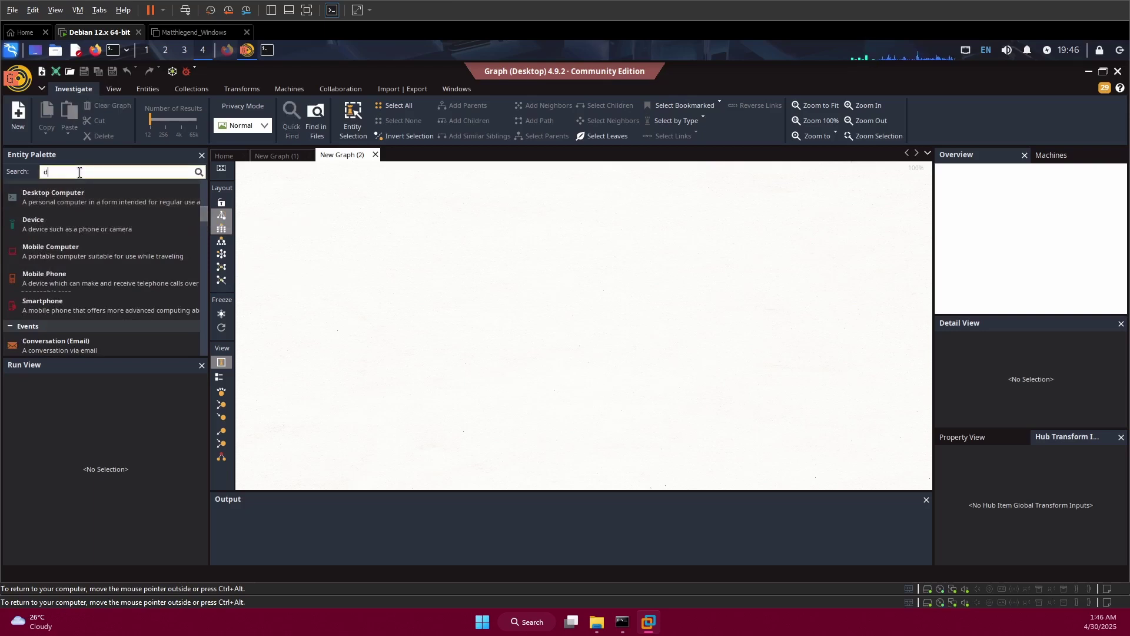
{"action": "type", "text": "omain"}
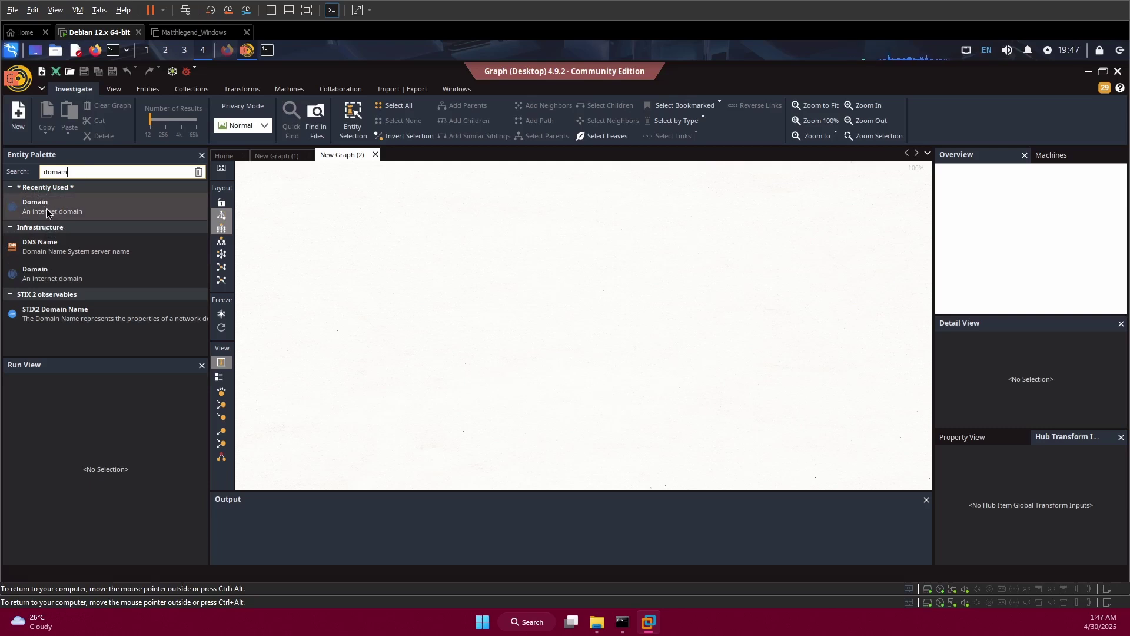
- Drop a maltego.com Domain entity onto New Graph (2) and apply an automatic layout
{"action": "left_click_drag", "start_coordinate": [34, 210], "coordinate": [477, 289]}
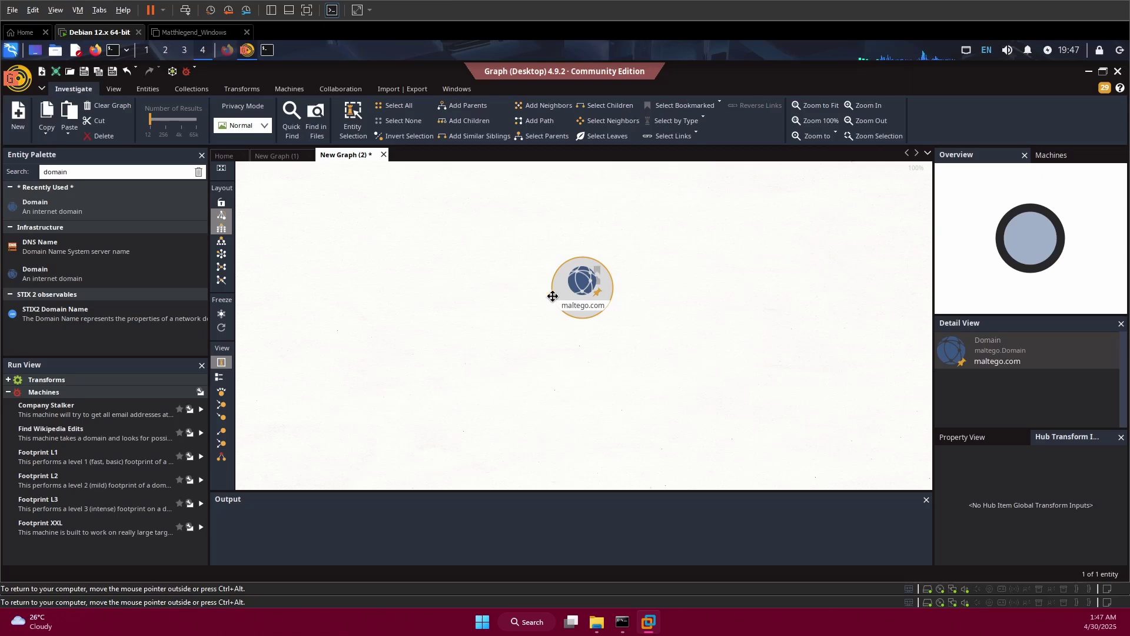
{"action": "left_click", "coordinate": [222, 244]}
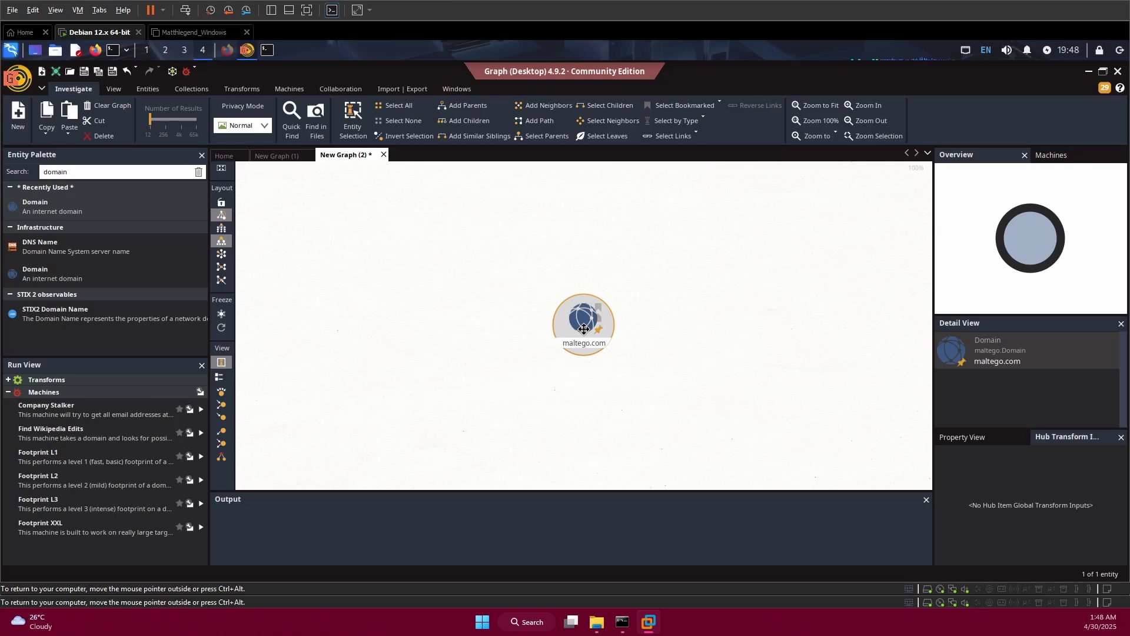
- Rename maltego.com to google.com and run To DNS Name (interesting) [SecurityTrails] for 12 DNS names
{"action": "left_click_drag", "start_coordinate": [584, 328], "coordinate": [561, 247]}
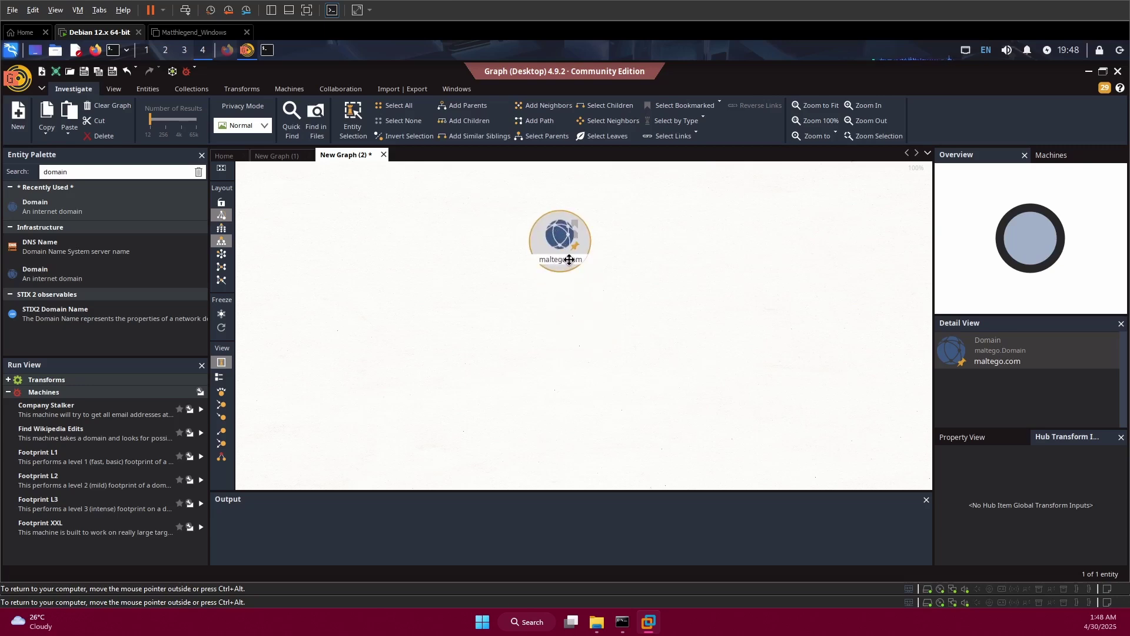
{"action": "double_click", "coordinate": [569, 260]}
{"action": "type", "text": "google"}
{"action": "key", "text": "Return"}
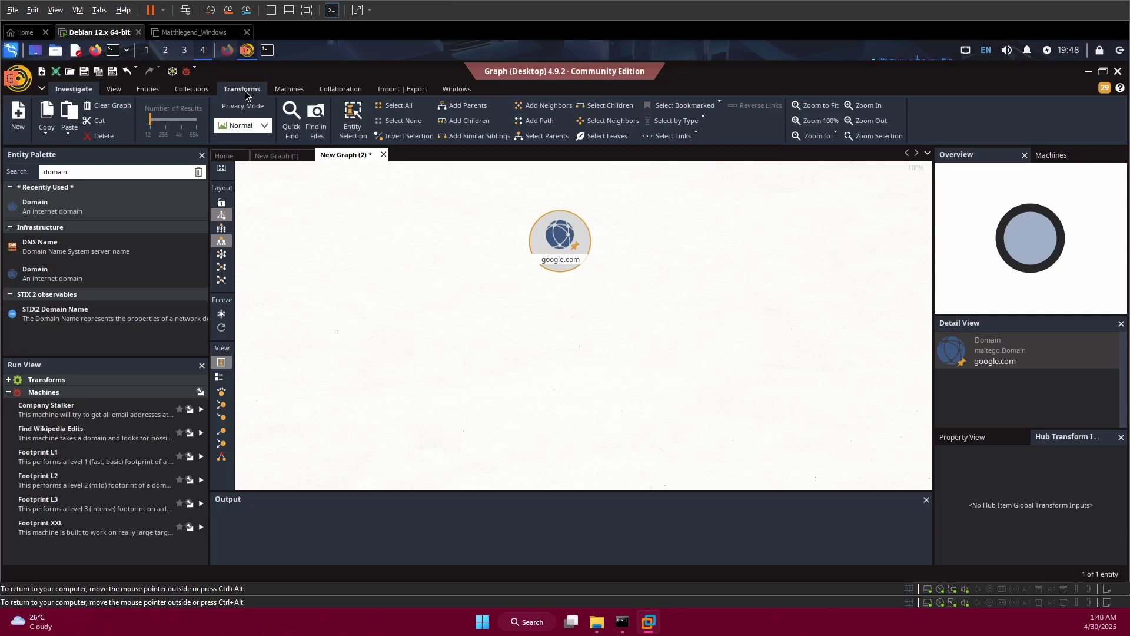
{"action": "right_click", "coordinate": [557, 259]}
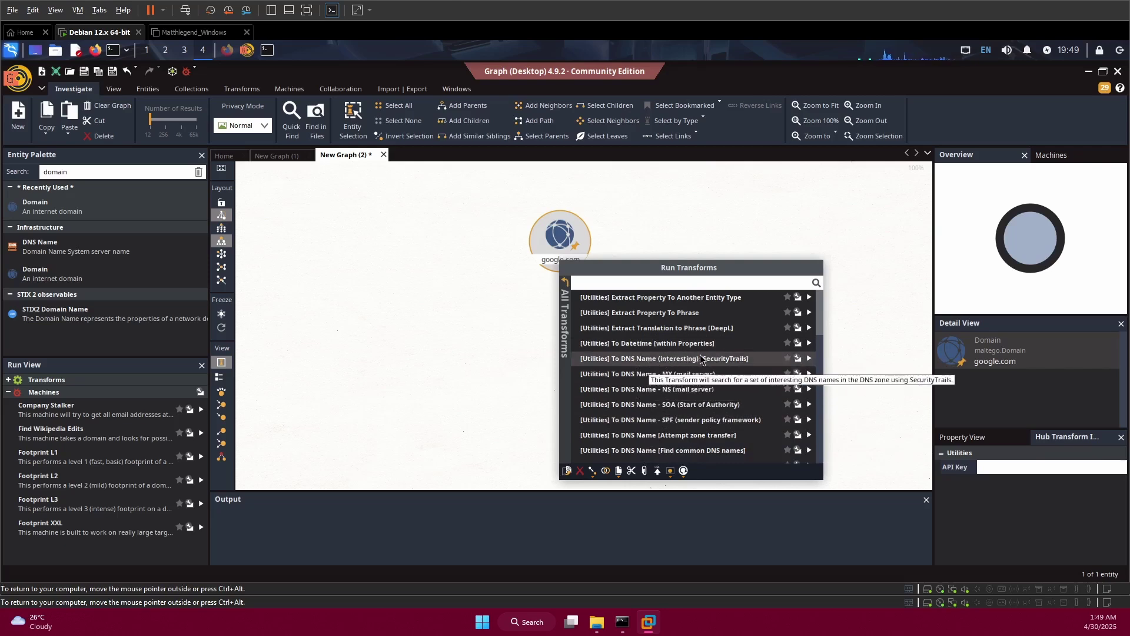
{"action": "left_click", "coordinate": [809, 358]}
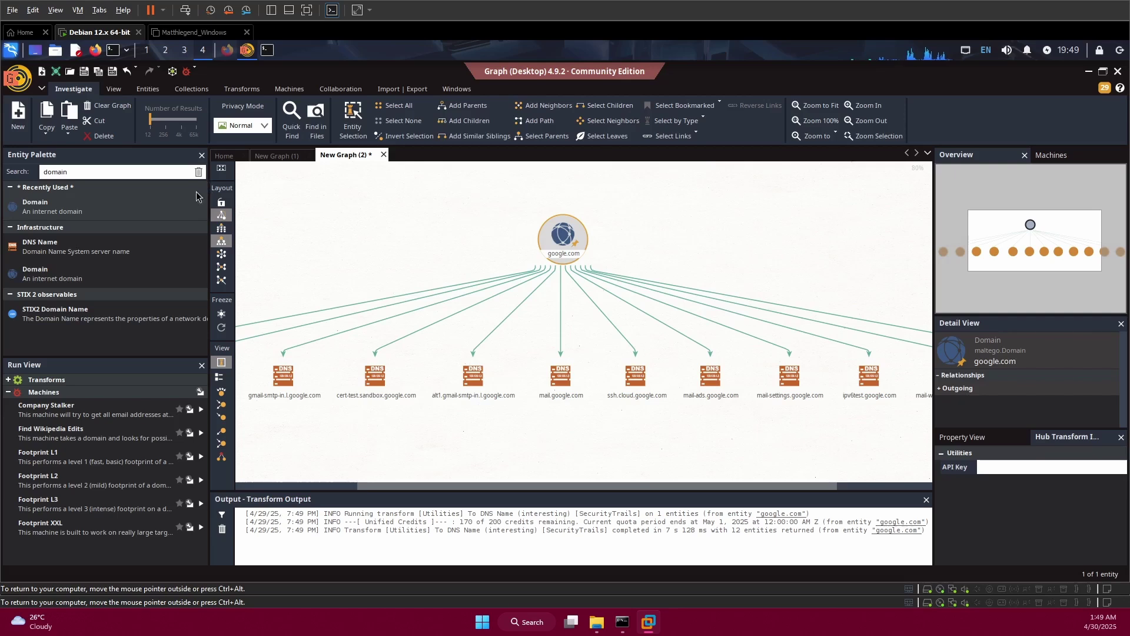
- Widen the graph area and inspect google.com, gmail.google.com, mail-settings.google.com and ssh.cloud.google.com
{"action": "left_click_drag", "start_coordinate": [208, 193], "coordinate": [69, 201]}
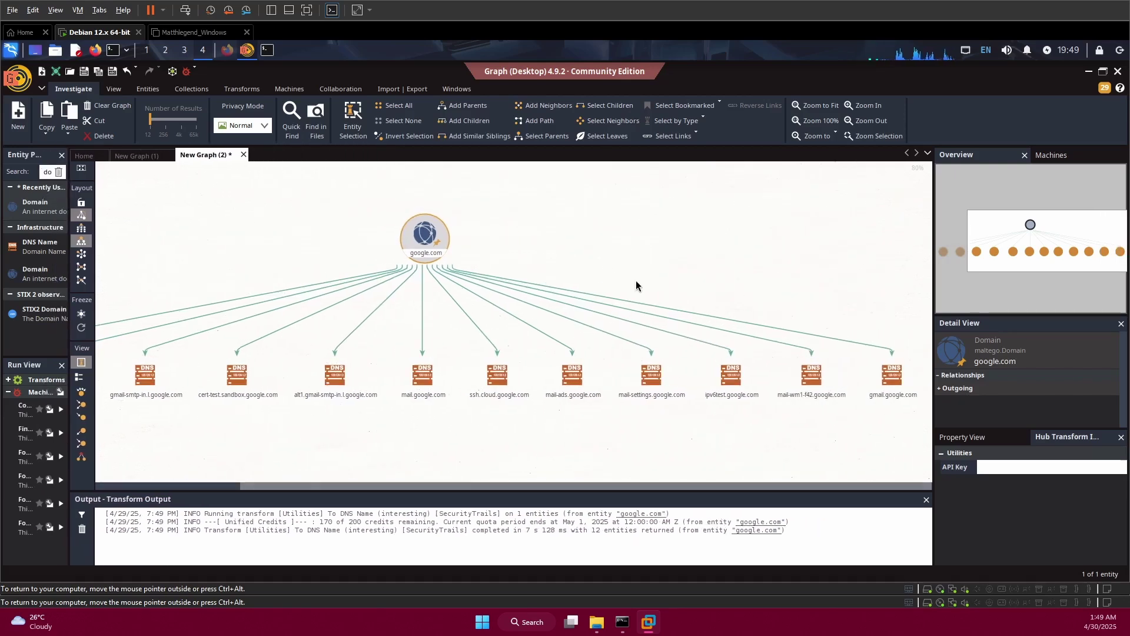
{"action": "scroll", "coordinate": [636, 280], "scroll_direction": "down", "scroll_amount": 2}
{"action": "scroll", "coordinate": [635, 280], "scroll_direction": "up", "scroll_amount": 2}
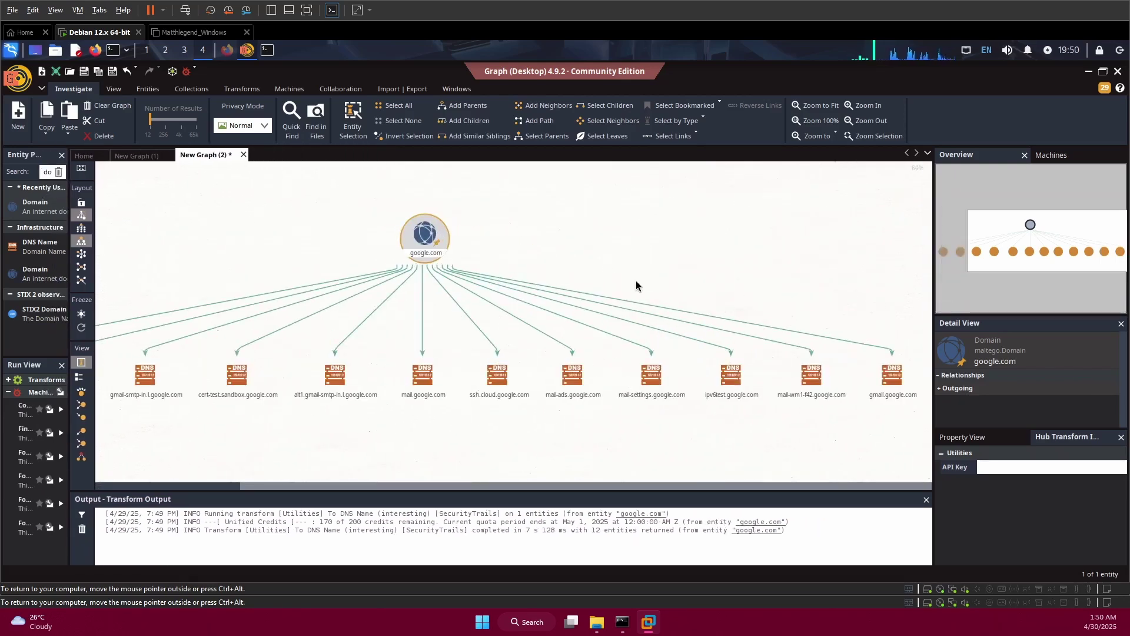
{"action": "left_click", "coordinate": [231, 344]}
{"action": "left_click", "coordinate": [197, 353]}
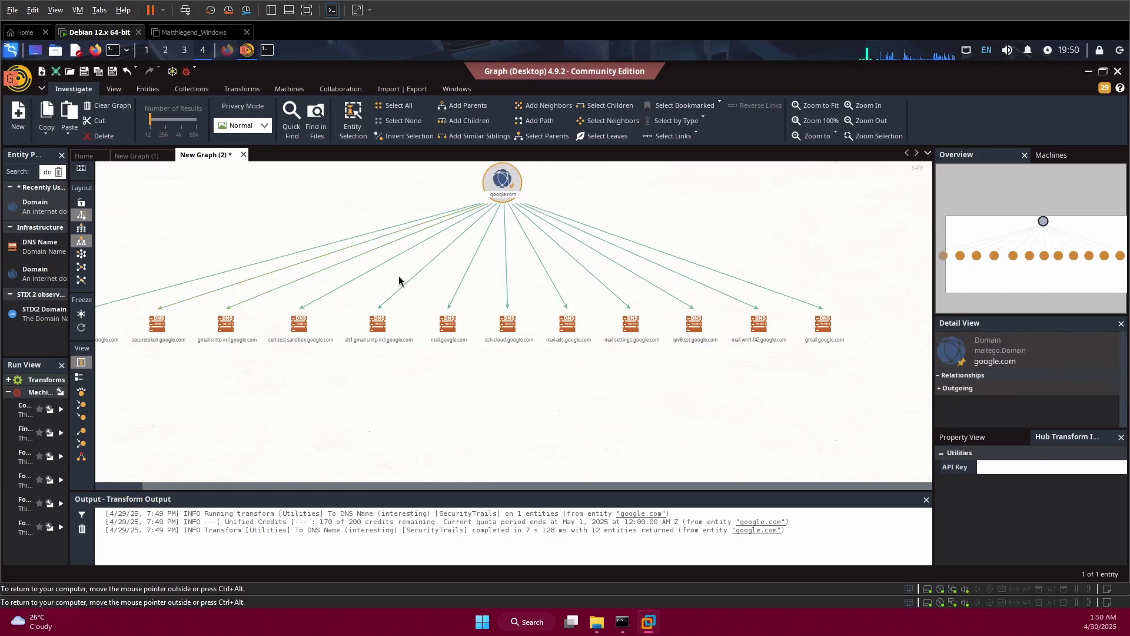
{"action": "left_click", "coordinate": [824, 328]}
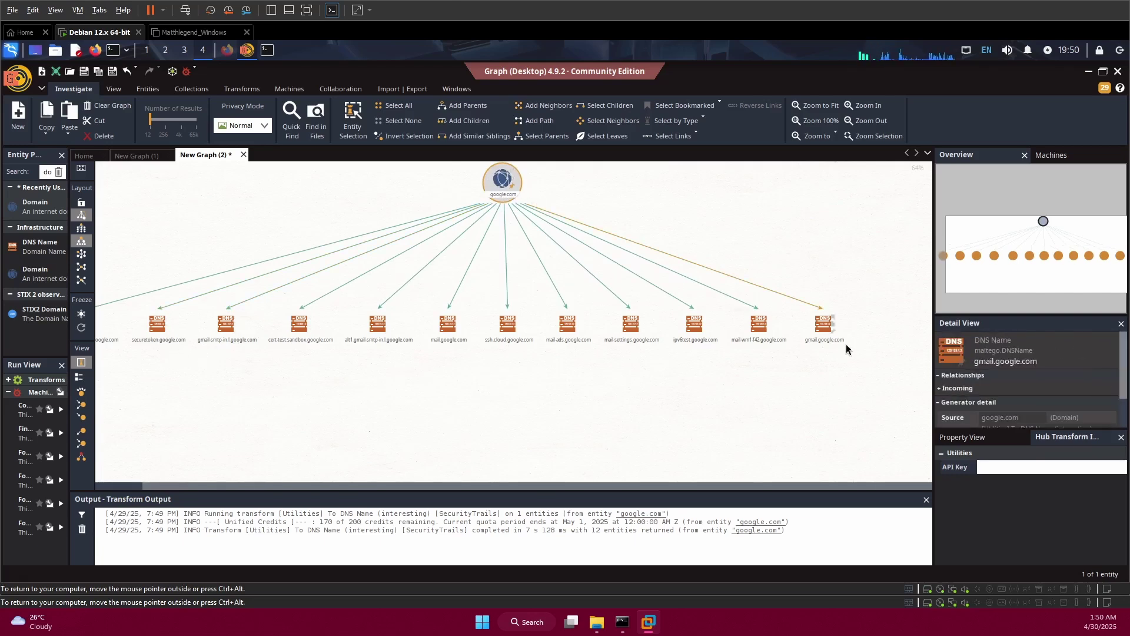
{"action": "scroll", "coordinate": [823, 350], "scroll_direction": "up", "scroll_amount": 3}
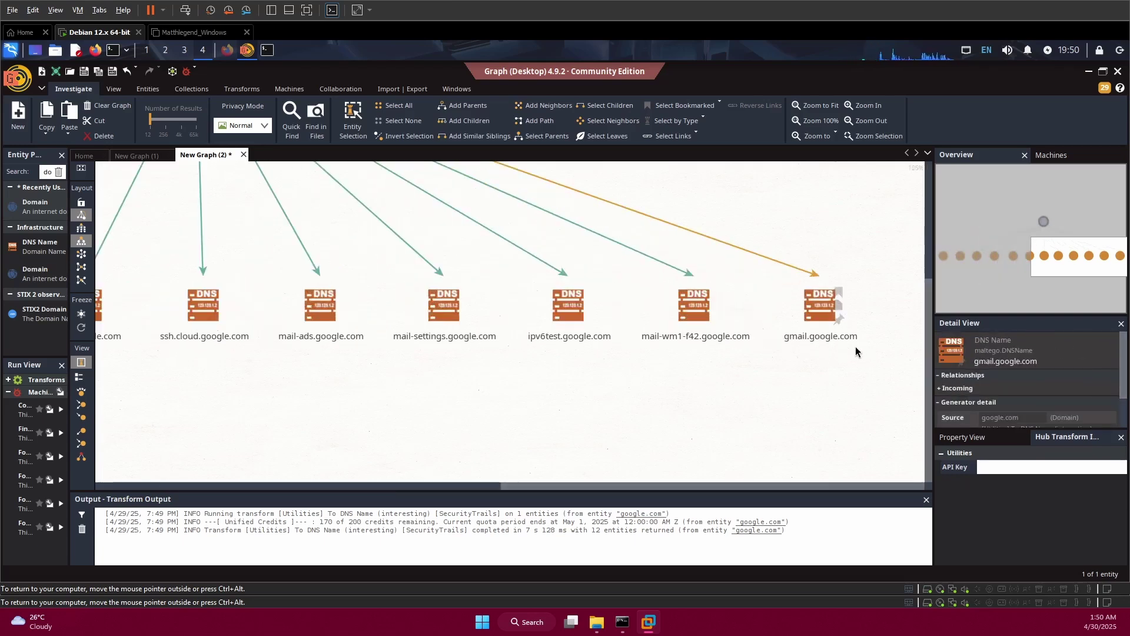
{"action": "left_click", "coordinate": [439, 330]}
{"action": "scroll", "coordinate": [434, 340], "scroll_direction": "down", "scroll_amount": 2}
{"action": "left_click", "coordinate": [282, 321]}
{"action": "scroll", "coordinate": [310, 339], "scroll_direction": "down", "scroll_amount": 2}
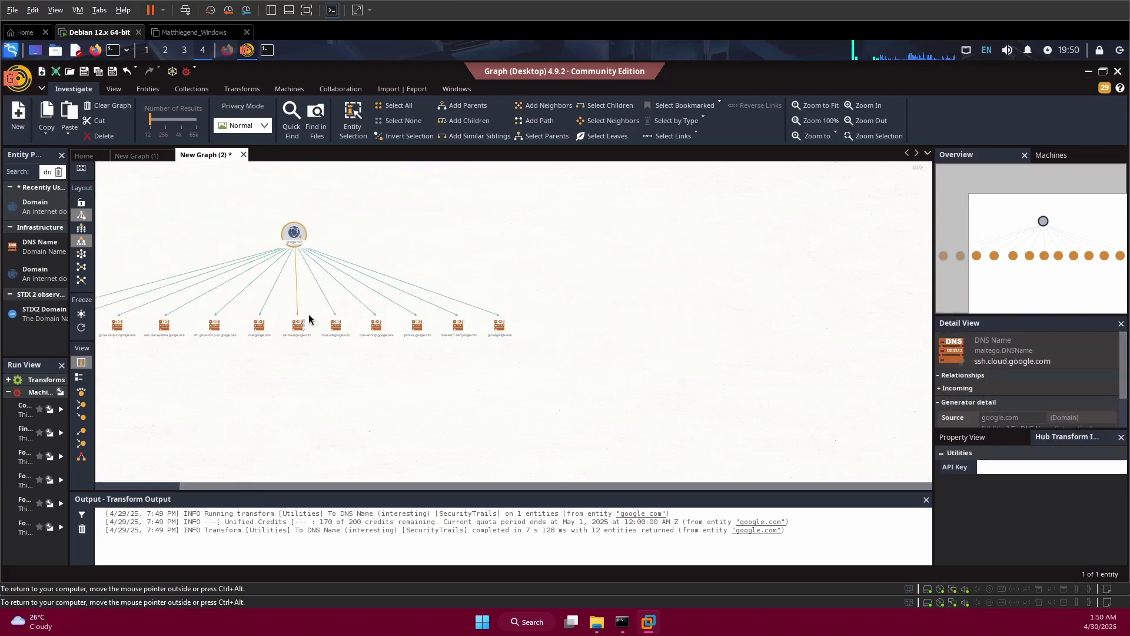
- Try selecting groups of DNS nodes and pan to bring cert-test.sandbox.google.com into view
{"action": "mouse_move", "coordinate": [309, 319]}
{"action": "left_mouse_down"}
{"action": "mouse_move", "coordinate": [348, 200]}
{"action": "mouse_move", "coordinate": [654, 341]}
{"action": "mouse_move", "coordinate": [707, 396]}
{"action": "left_mouse_up"}
{"action": "scroll", "coordinate": [391, 204], "scroll_direction": "down", "scroll_amount": 2}
{"action": "left_click", "coordinate": [539, 239]}
{"action": "left_click_drag", "start_coordinate": [540, 239], "coordinate": [537, 262]}
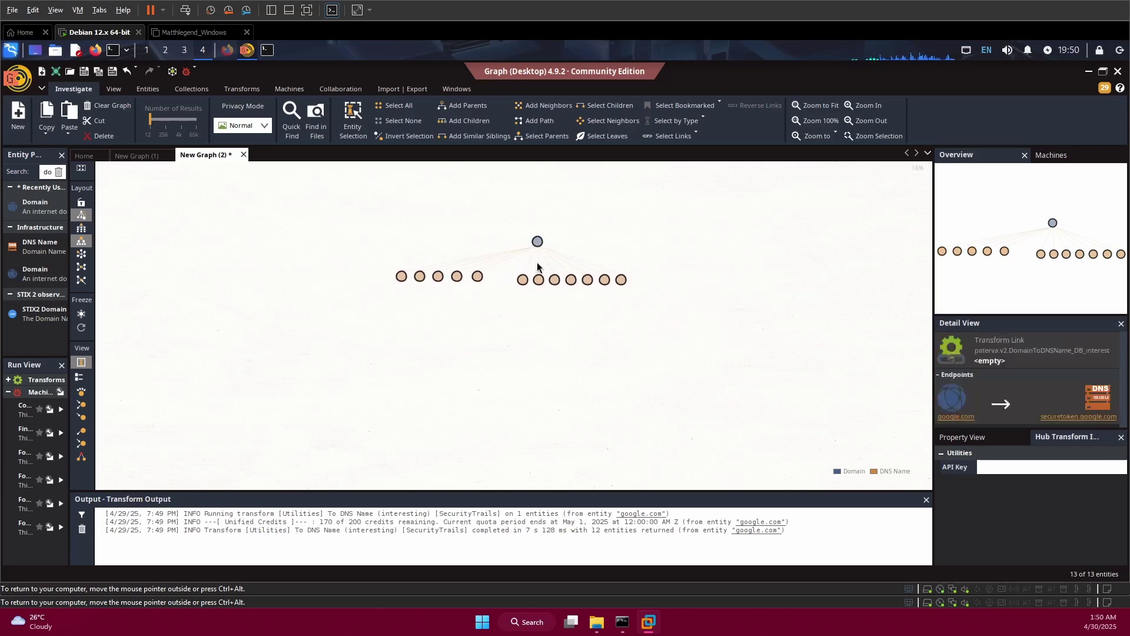
{"action": "scroll", "coordinate": [537, 263], "scroll_direction": "up", "scroll_amount": 2}
{"action": "scroll", "coordinate": [540, 273], "scroll_direction": "down", "scroll_amount": 1}
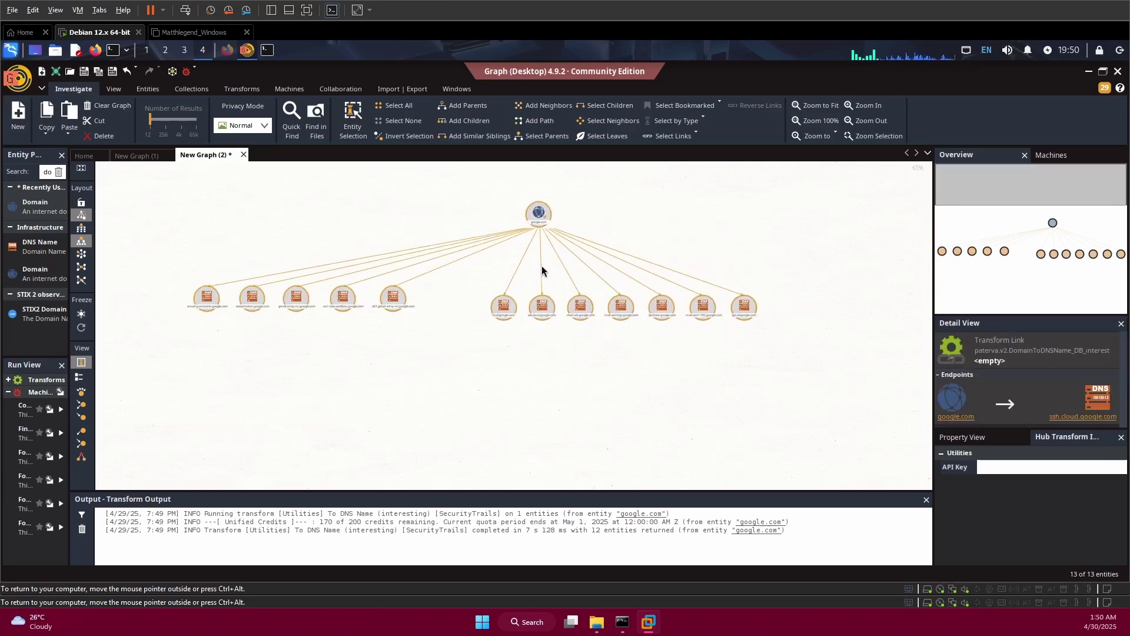
{"action": "scroll", "coordinate": [549, 228], "scroll_direction": "up", "scroll_amount": 2}
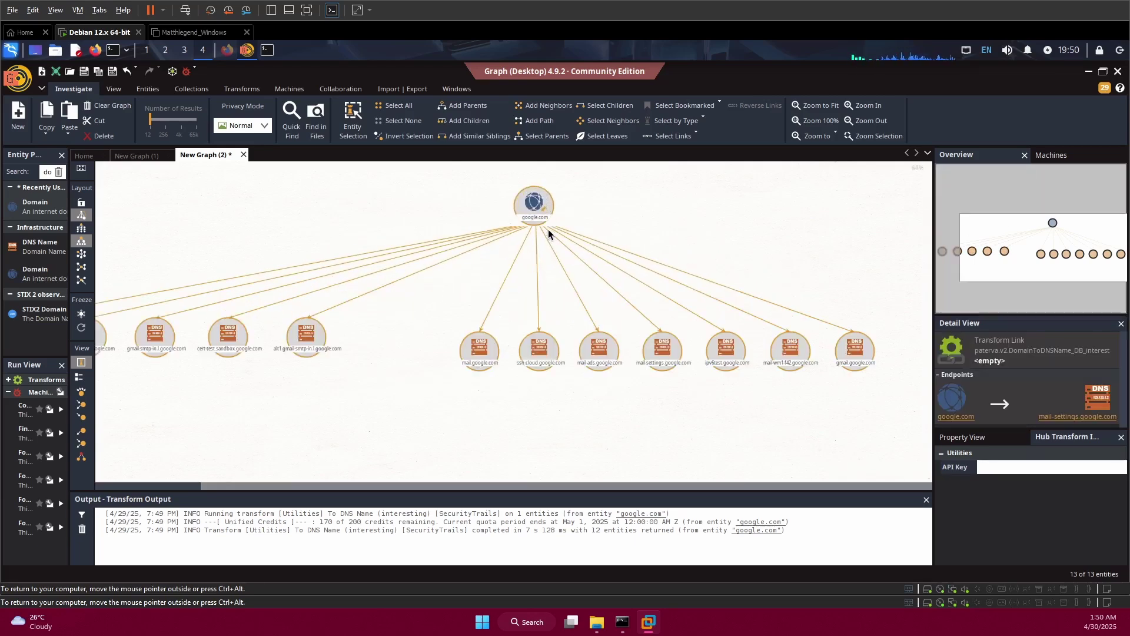
{"action": "scroll", "coordinate": [550, 335], "scroll_direction": "down", "scroll_amount": 1}
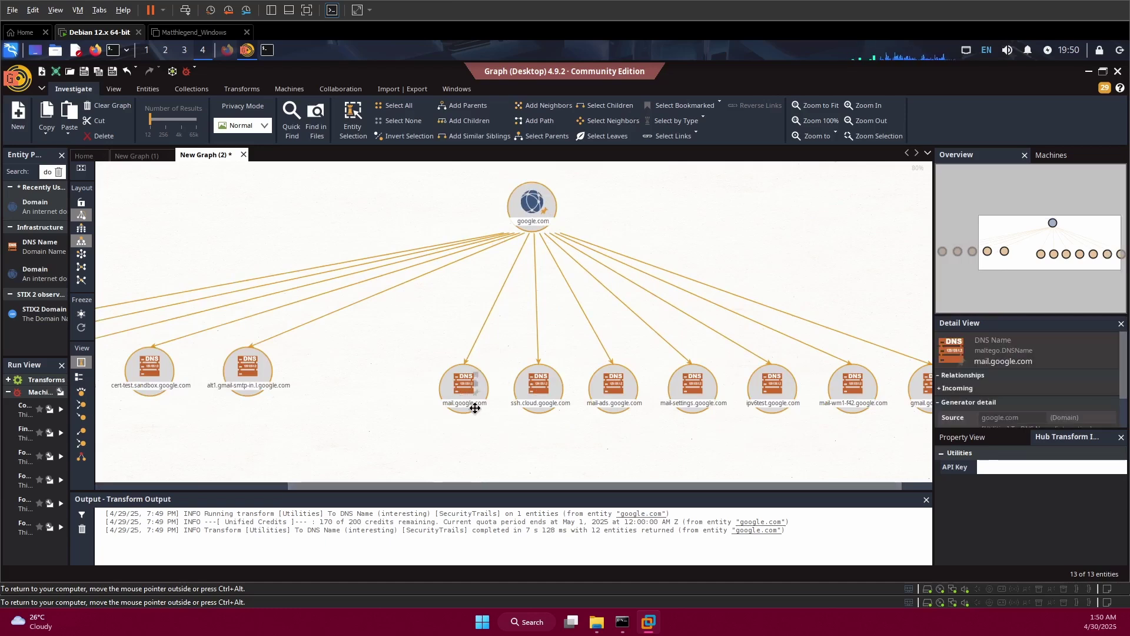
{"action": "scroll", "coordinate": [468, 390], "scroll_direction": "up", "scroll_amount": 2}
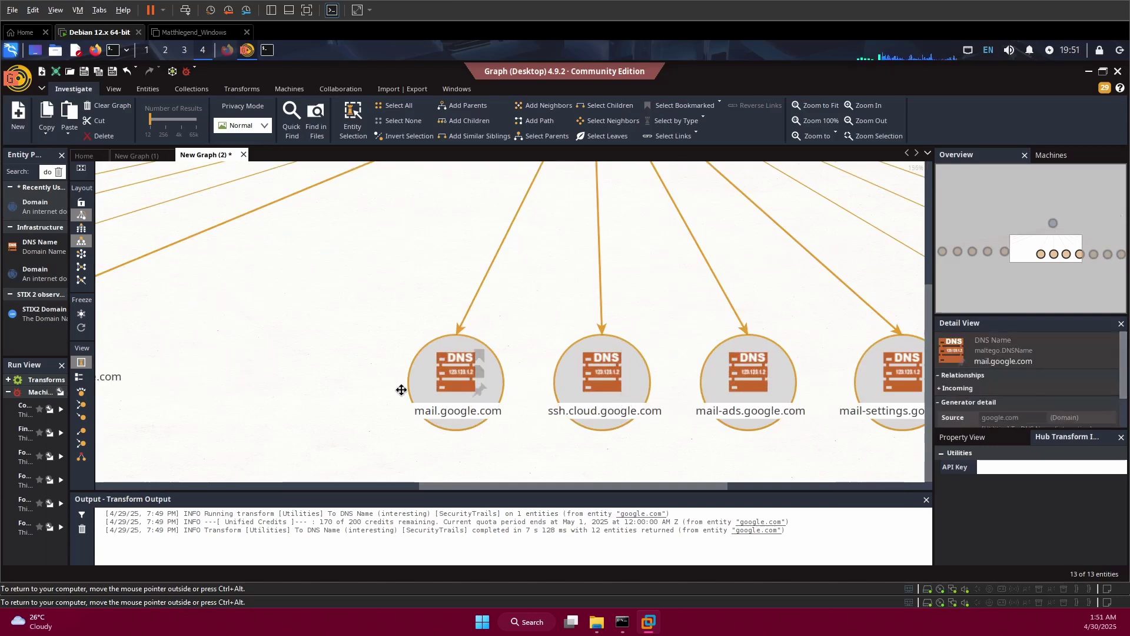
{"action": "left_click_drag", "start_coordinate": [390, 358], "coordinate": [697, 341]}
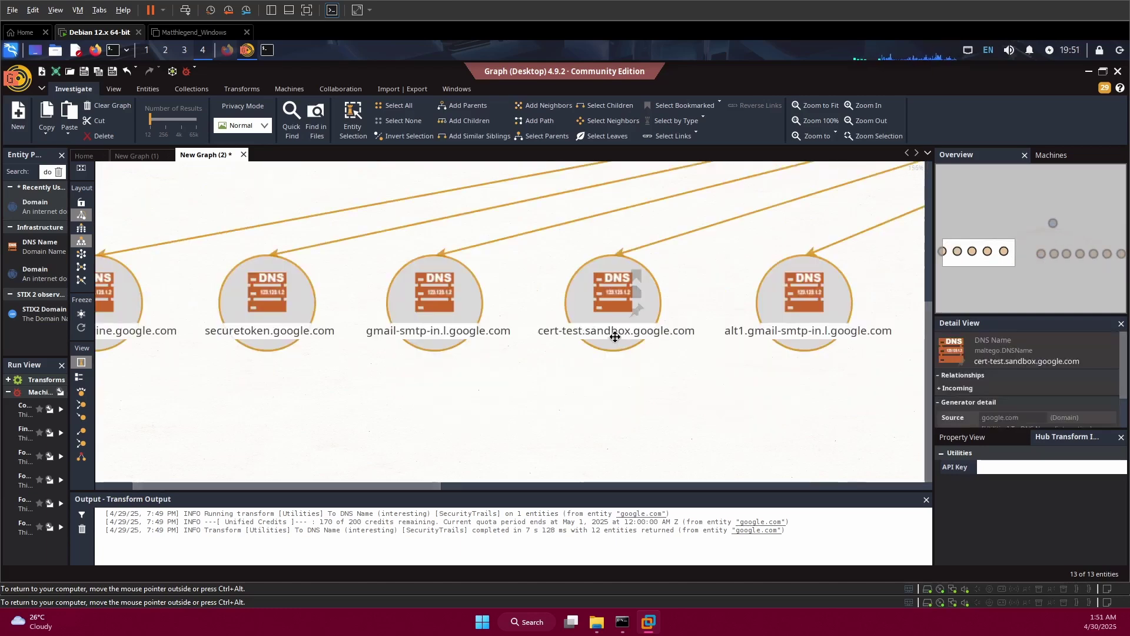
{"action": "scroll", "coordinate": [695, 308], "scroll_direction": "down", "scroll_amount": 1}
{"action": "scroll", "coordinate": [678, 312], "scroll_direction": "up", "scroll_amount": 3}
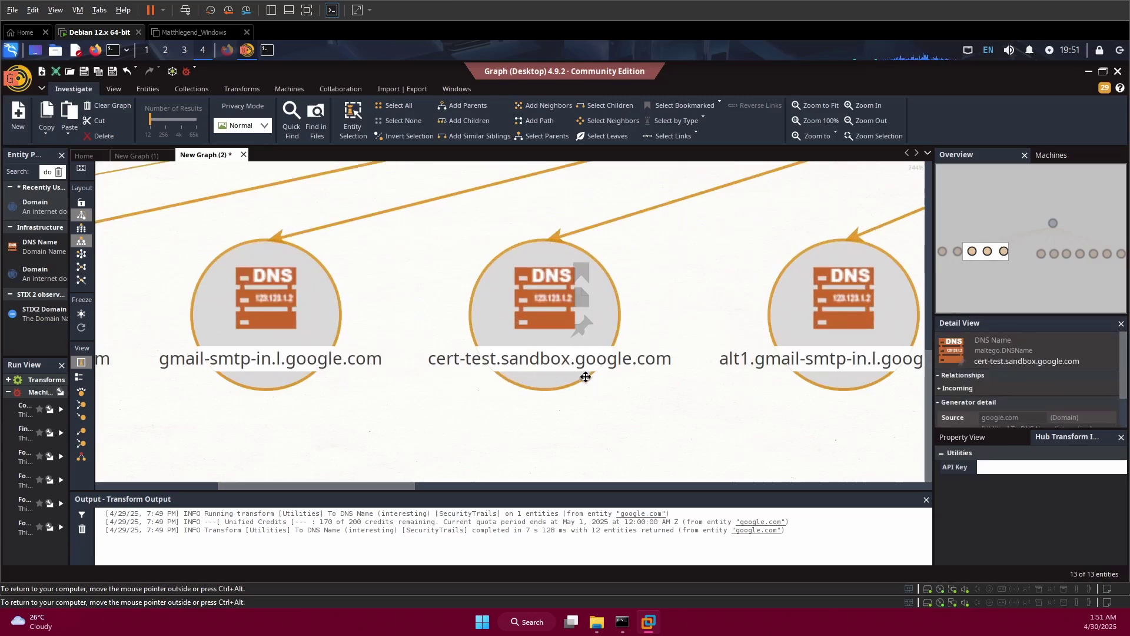
{"action": "scroll", "coordinate": [646, 374], "scroll_direction": "down", "scroll_amount": 5}
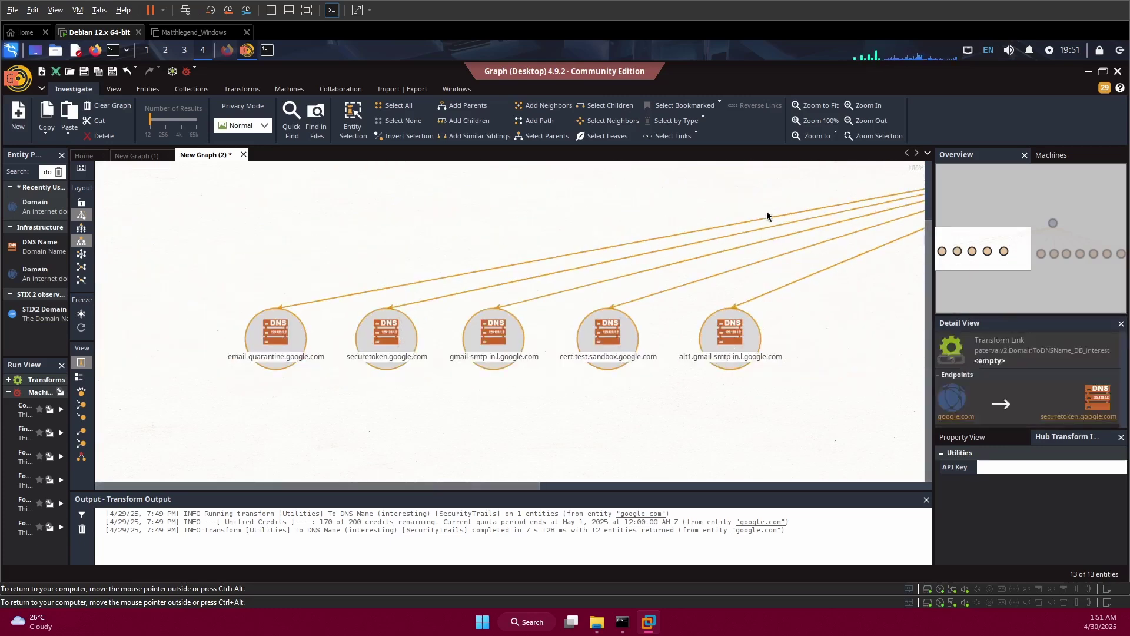
{"action": "scroll", "coordinate": [774, 229], "scroll_direction": "down", "scroll_amount": 6}
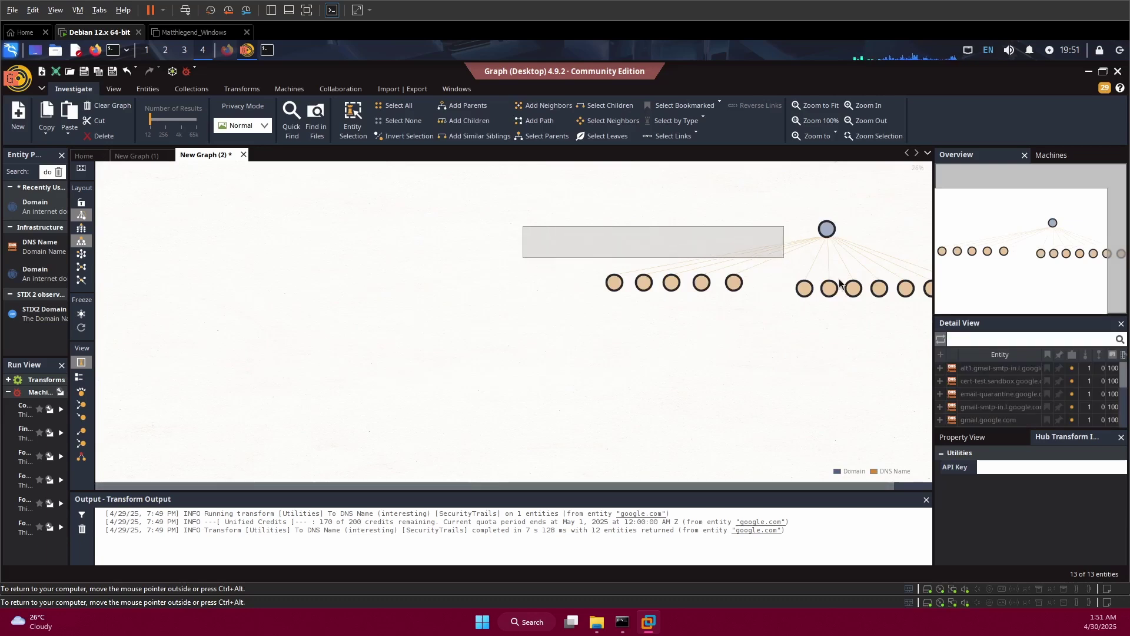
- Reposition the graph and marquee-select the six right-hand DNS Name nodes
{"action": "left_click_drag", "start_coordinate": [793, 197], "coordinate": [892, 393]}
{"action": "scroll", "coordinate": [708, 344], "scroll_direction": "up", "scroll_amount": 5}
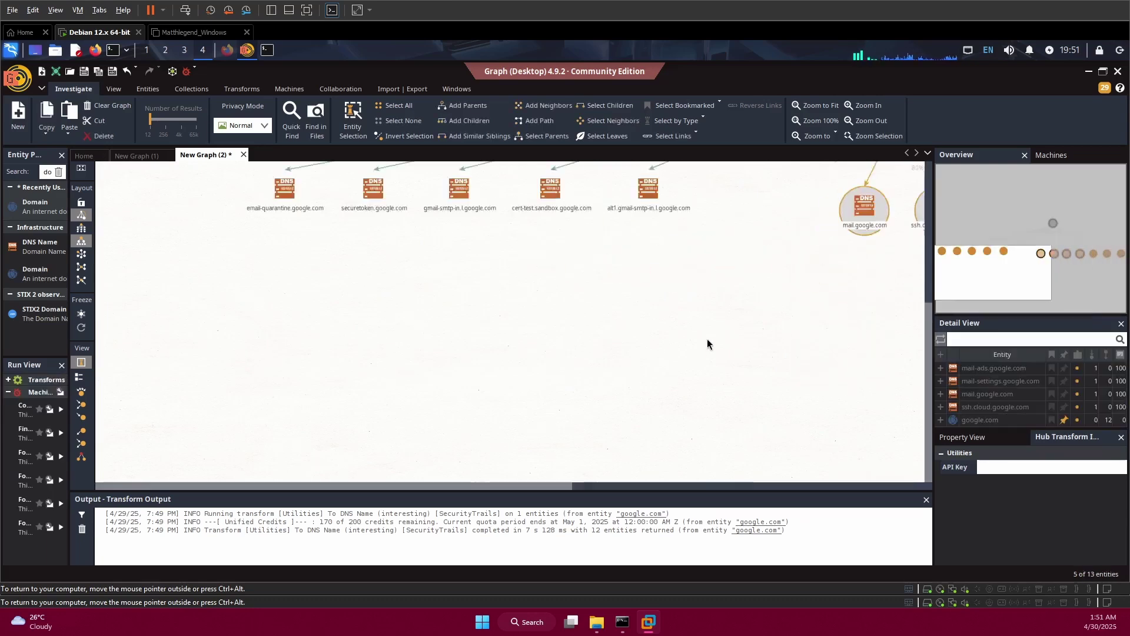
{"action": "scroll", "coordinate": [742, 337], "scroll_direction": "down", "scroll_amount": 3}
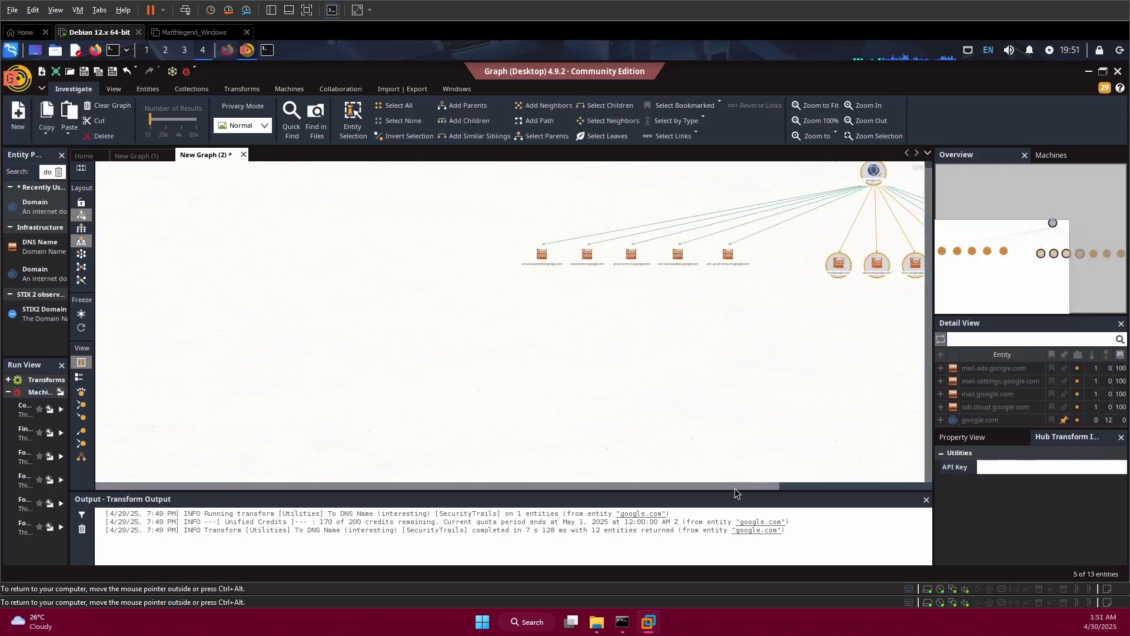
{"action": "left_click_drag", "start_coordinate": [734, 489], "coordinate": [906, 503]}
{"action": "scroll", "coordinate": [687, 361], "scroll_direction": "up", "scroll_amount": 3}
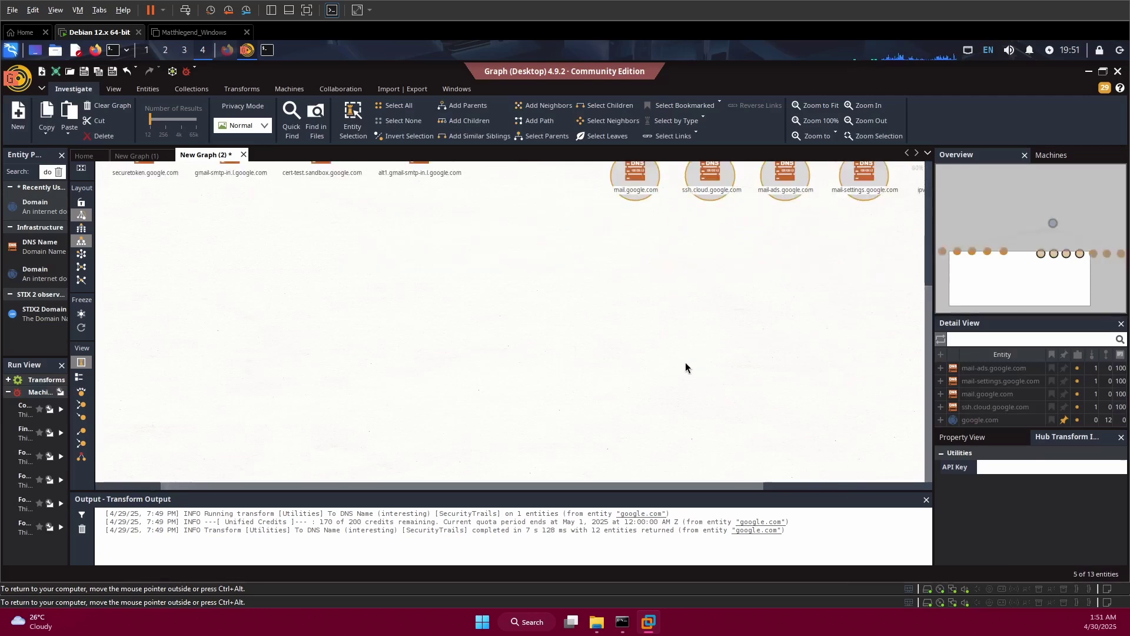
{"action": "scroll", "coordinate": [685, 362], "scroll_direction": "down", "scroll_amount": 3}
{"action": "left_click_drag", "start_coordinate": [930, 284], "coordinate": [939, 194]}
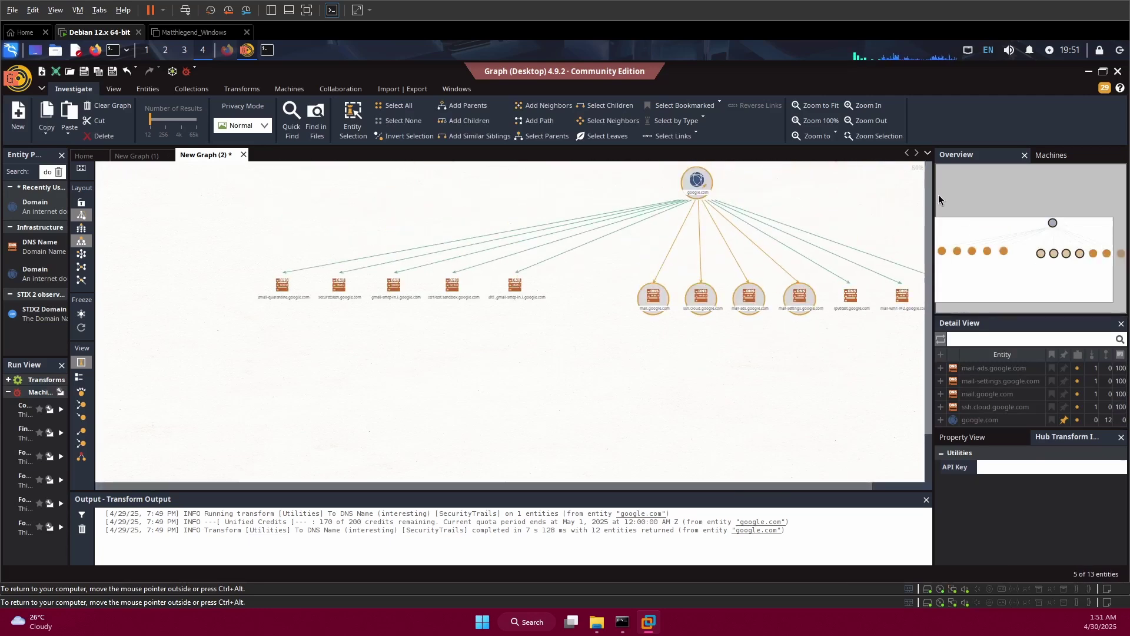
{"action": "scroll", "coordinate": [706, 301], "scroll_direction": "up", "scroll_amount": 3}
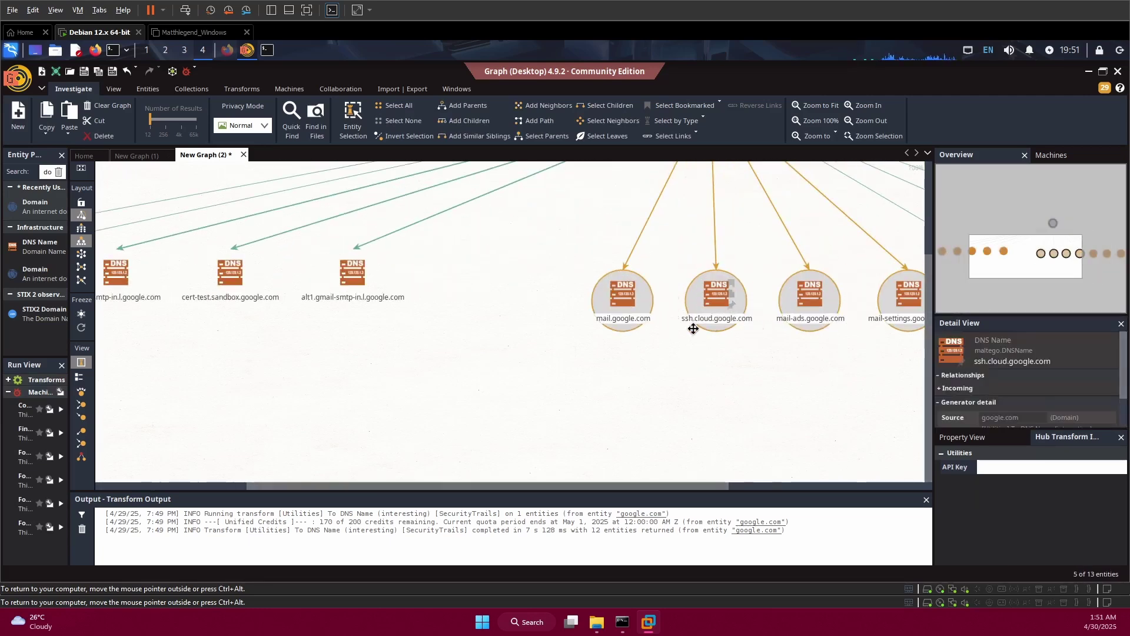
{"action": "scroll", "coordinate": [801, 259], "scroll_direction": "down", "scroll_amount": 1}
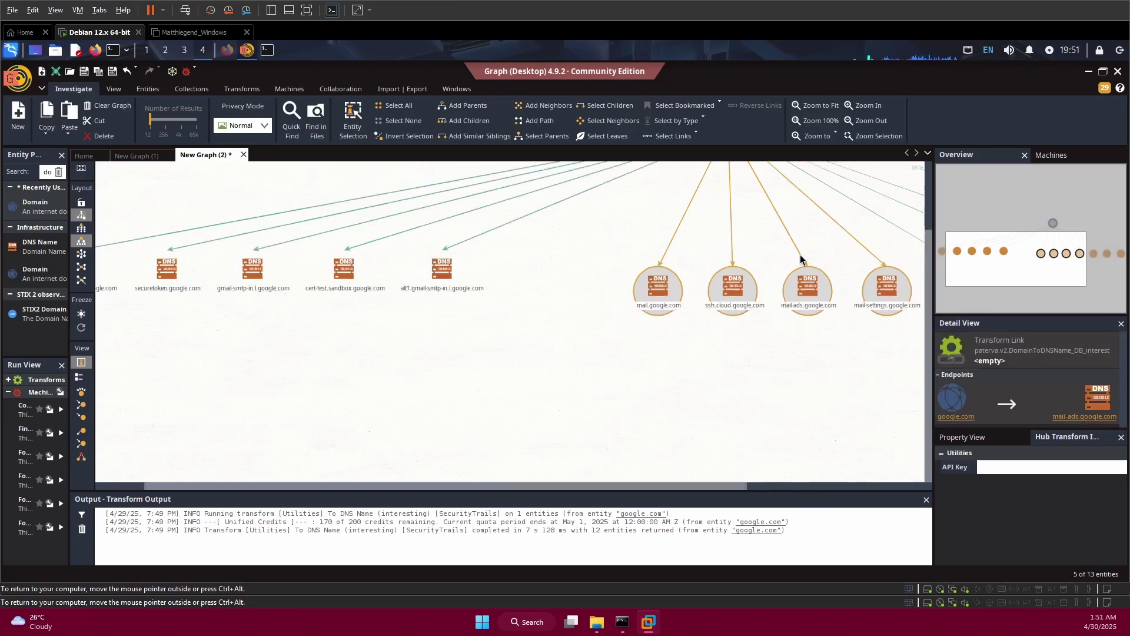
{"action": "scroll", "coordinate": [801, 259], "scroll_direction": "down", "scroll_amount": 1}
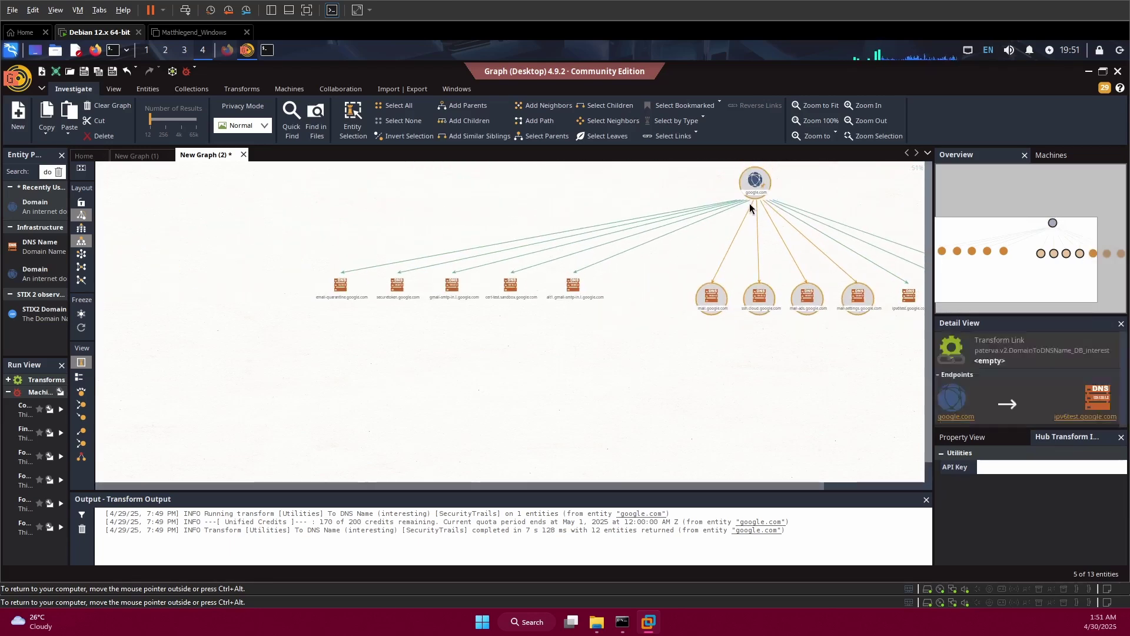
{"action": "left_click_drag", "start_coordinate": [730, 215], "coordinate": [591, 236]}
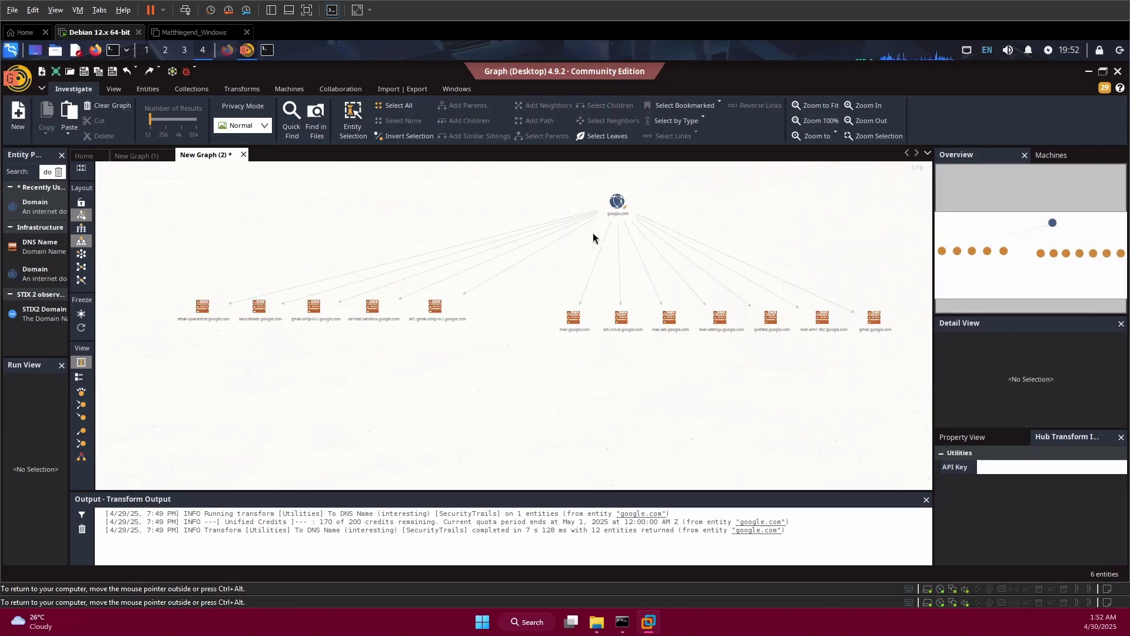
{"action": "left_click_drag", "start_coordinate": [594, 241], "coordinate": [909, 432]}
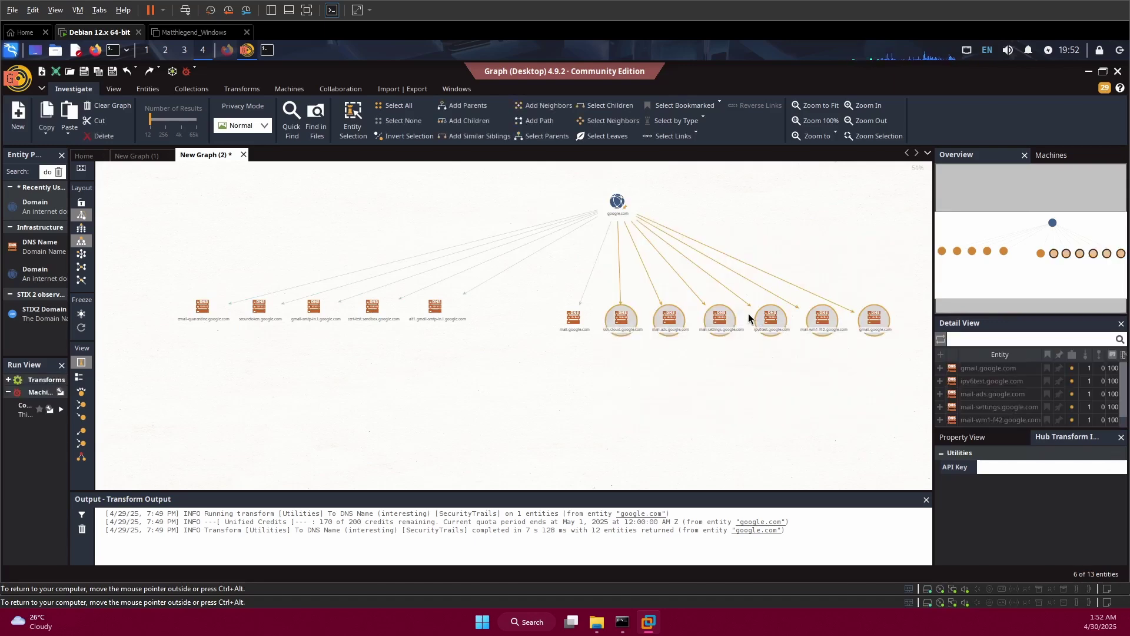
- Delete the six selected DNS nodes, then delete mail.google.com
{"action": "right_click", "coordinate": [708, 311]}
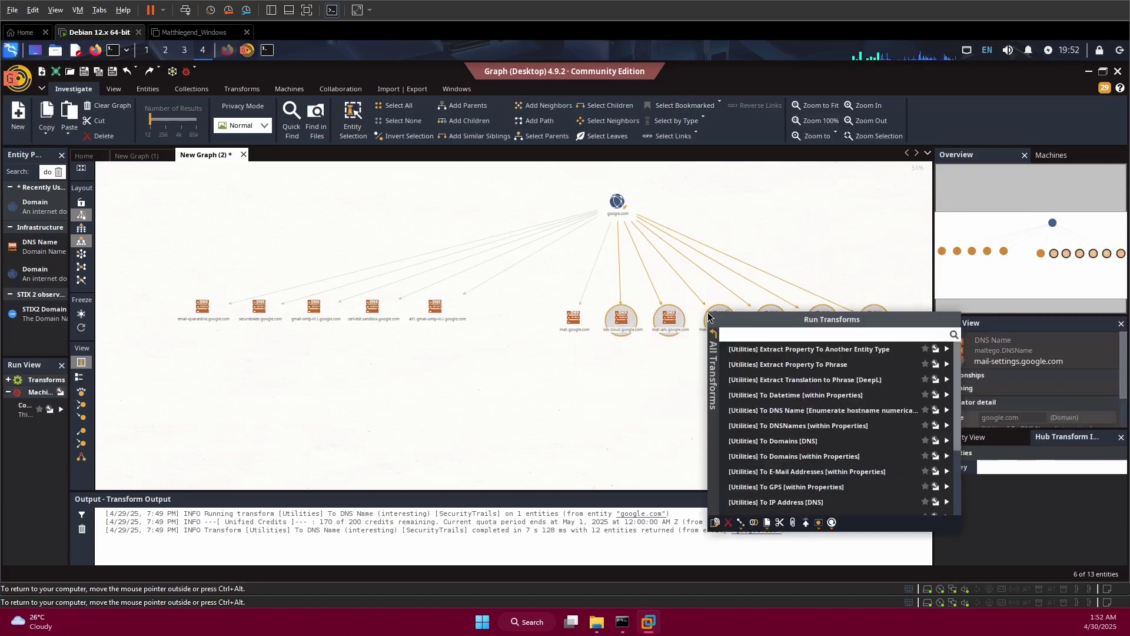
{"action": "left_click", "coordinate": [728, 522]}
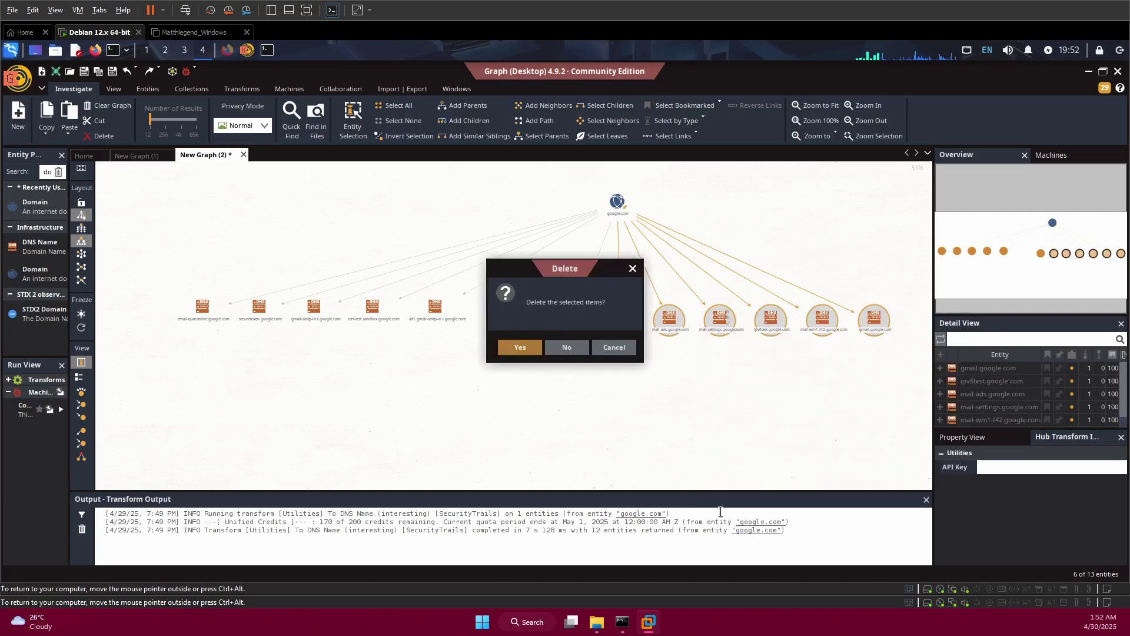
{"action": "key", "text": "Return"}
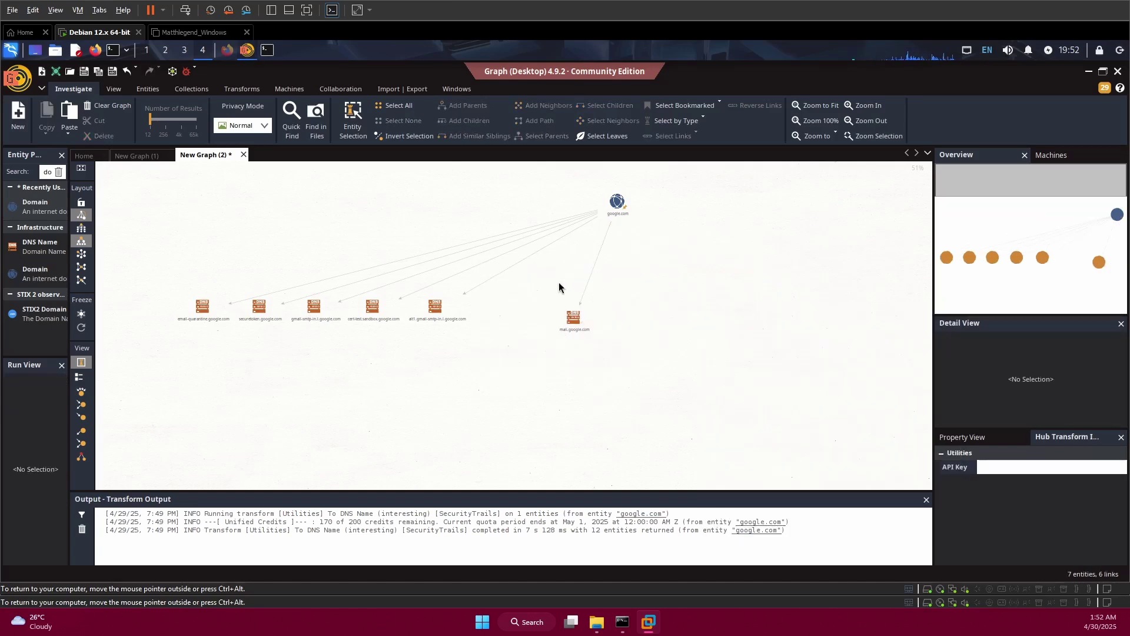
{"action": "scroll", "coordinate": [517, 305], "scroll_direction": "up", "scroll_amount": 4}
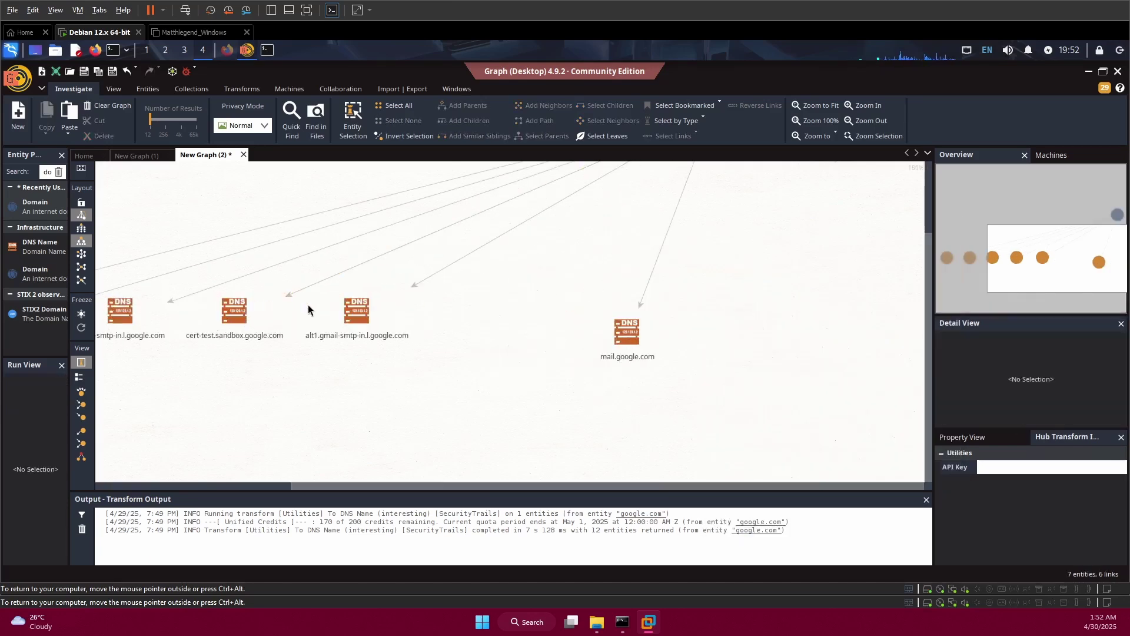
{"action": "left_click_drag", "start_coordinate": [482, 230], "coordinate": [738, 386]}
{"action": "right_click", "coordinate": [625, 331]}
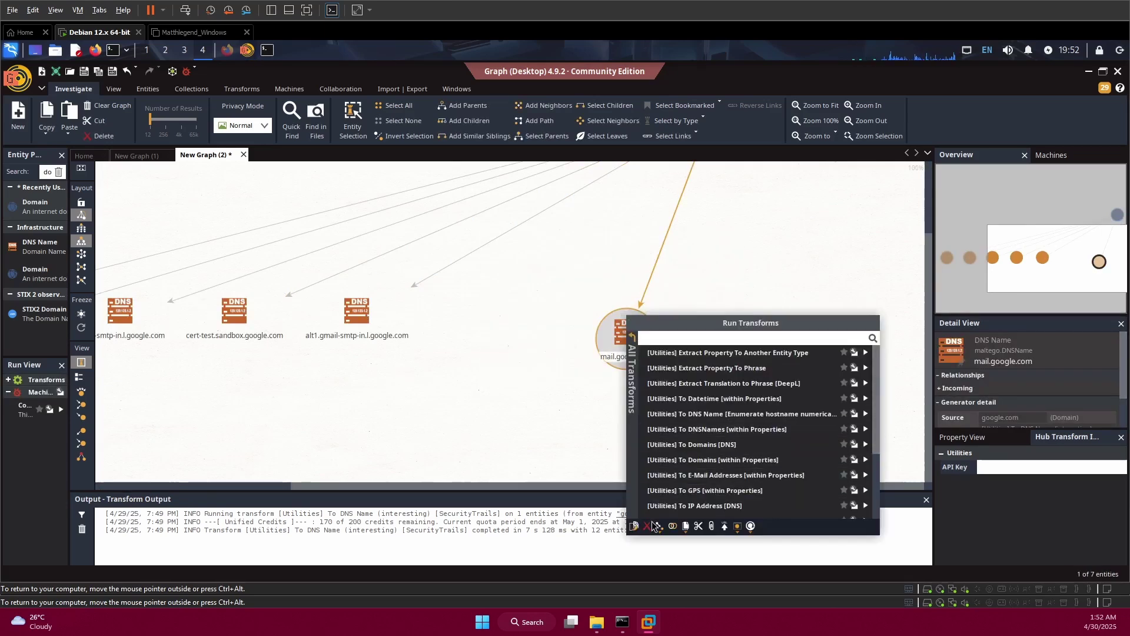
{"action": "left_click", "coordinate": [647, 525]}
{"action": "left_click", "coordinate": [523, 350]}
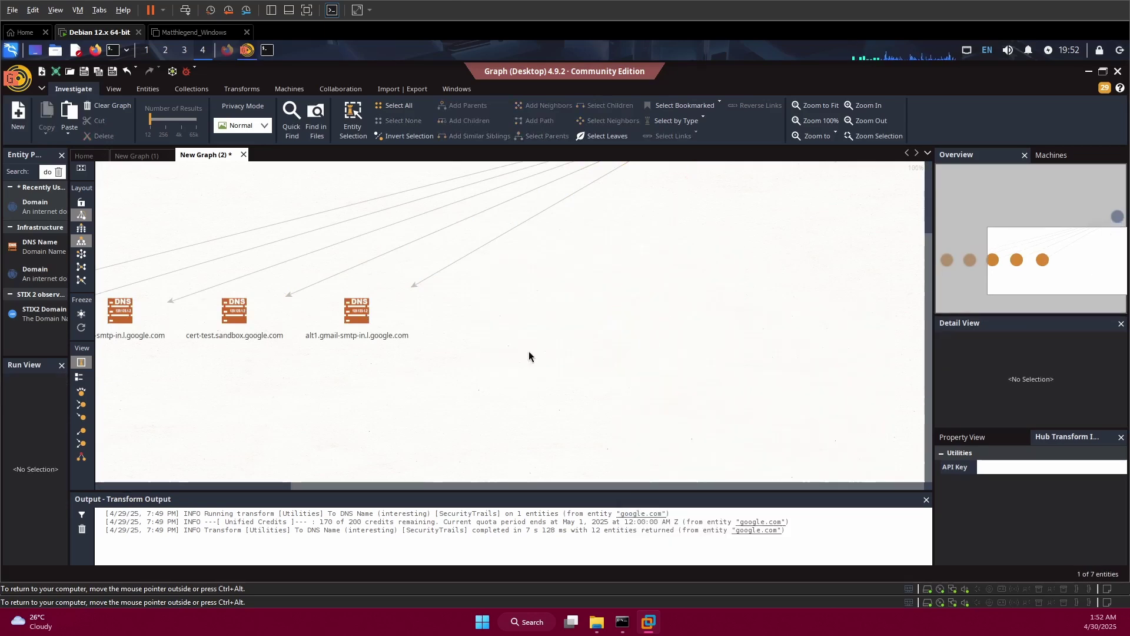
- Delete the three remaining unwanted DNS Name nodes
{"action": "scroll", "coordinate": [529, 350], "scroll_direction": "down", "scroll_amount": 2}
{"action": "left_click_drag", "start_coordinate": [217, 350], "coordinate": [468, 490]}
{"action": "right_click", "coordinate": [398, 424]}
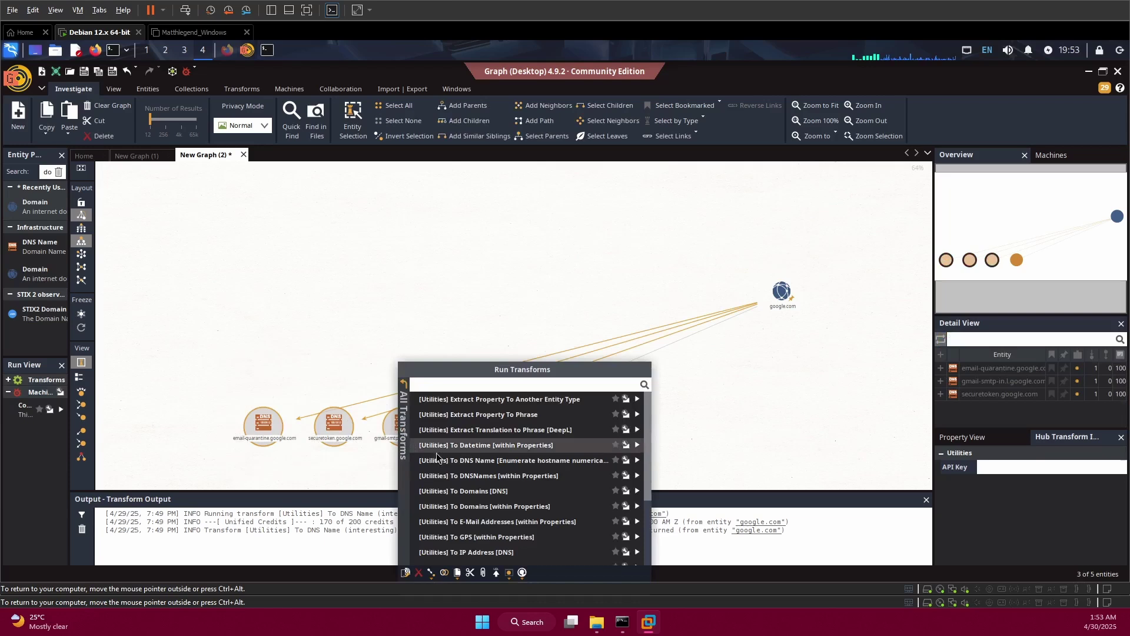
{"action": "left_click", "coordinate": [418, 572]}
{"action": "left_click", "coordinate": [521, 348]}
- Move google.com above cert-test.sandbox.google.com and select that DNS node
{"action": "left_click_drag", "start_coordinate": [695, 236], "coordinate": [847, 390]}
{"action": "left_click_drag", "start_coordinate": [781, 295], "coordinate": [469, 315]}
{"action": "scroll", "coordinate": [499, 312], "scroll_direction": "up", "scroll_amount": 3}
{"action": "left_click", "coordinate": [488, 447]}
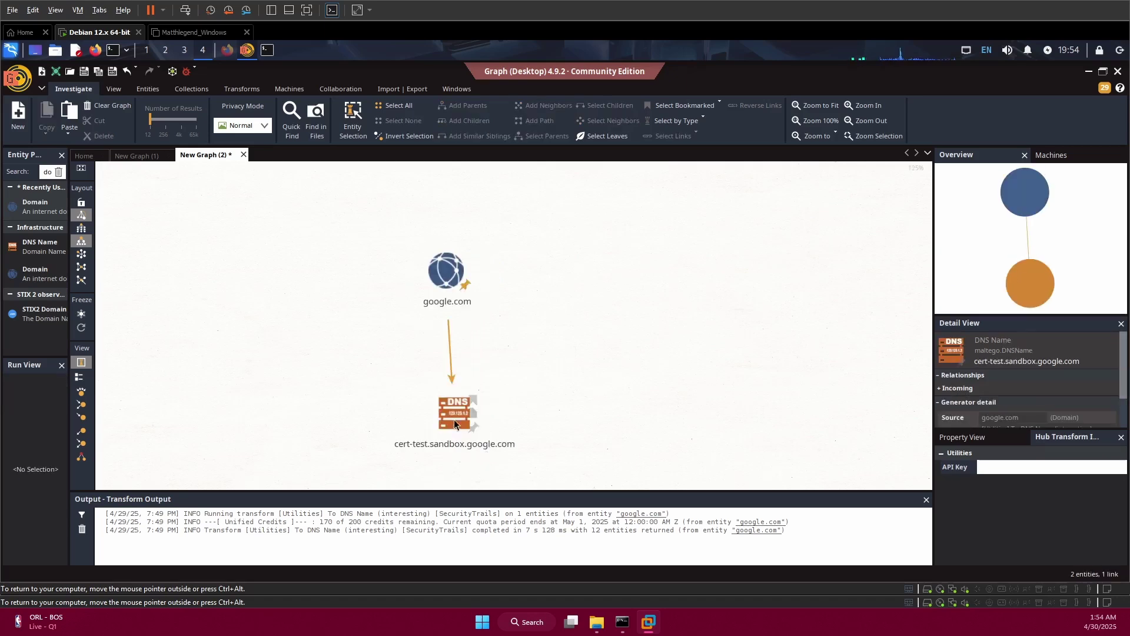
- Run [Utilities] To IP Address [DNS] on cert-test.sandbox.google.com to get two IP addresses
{"action": "left_click", "coordinate": [506, 431]}
{"action": "left_click", "coordinate": [464, 434]}
{"action": "right_click", "coordinate": [479, 435]}
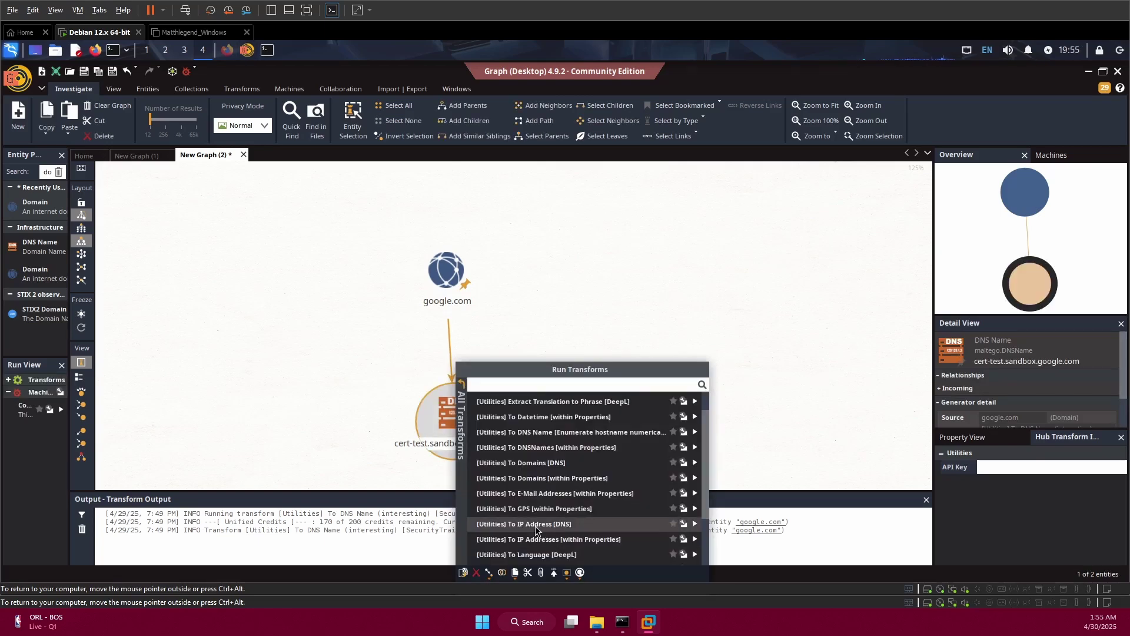
{"action": "left_click", "coordinate": [550, 525]}
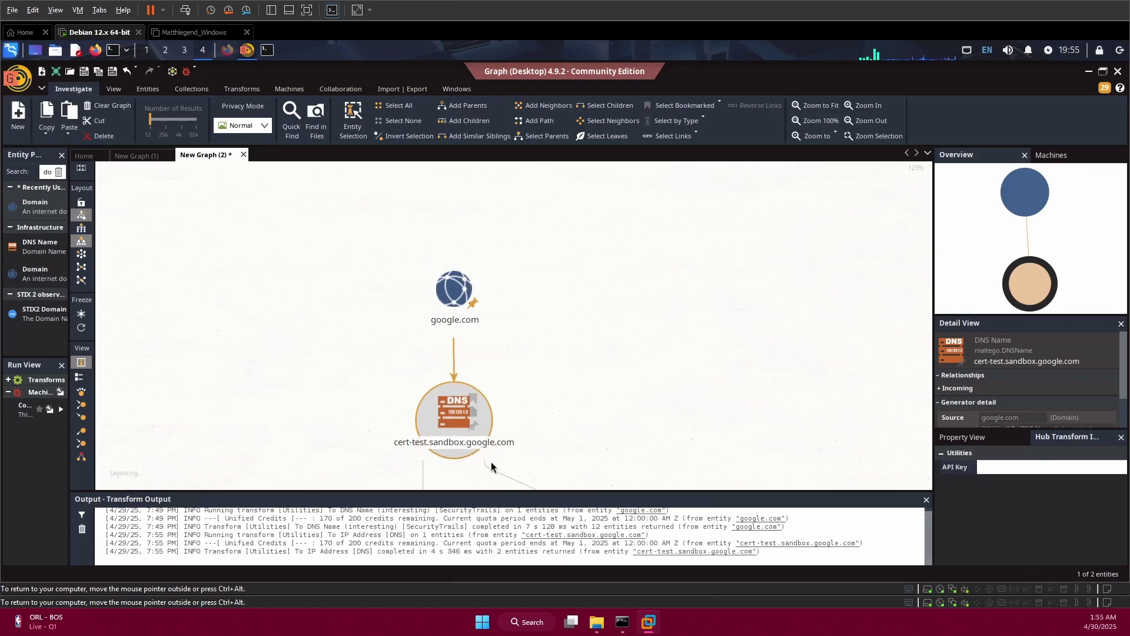
- Select google.com and the DNS node together and move them higher
{"action": "left_click", "coordinate": [419, 301]}
{"action": "left_click_drag", "start_coordinate": [391, 243], "coordinate": [539, 480]}
{"action": "left_click_drag", "start_coordinate": [455, 304], "coordinate": [467, 212]}
- Move all four nodes of the graph up and to the left
{"action": "scroll", "coordinate": [736, 329], "scroll_direction": "down", "scroll_amount": 3}
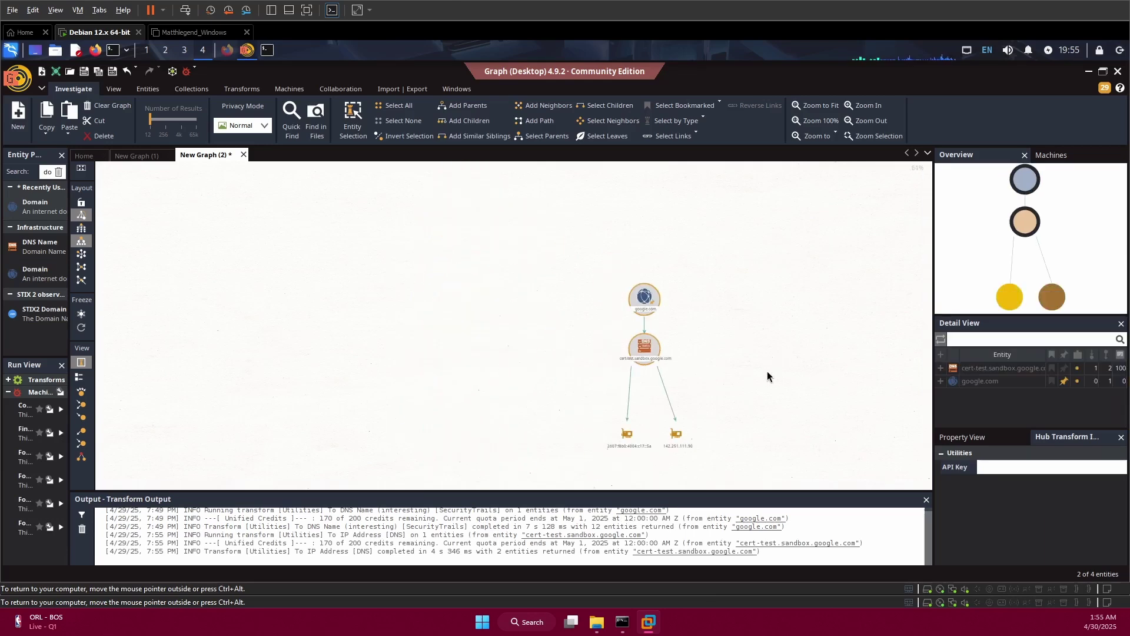
{"action": "left_click_drag", "start_coordinate": [579, 272], "coordinate": [761, 454]}
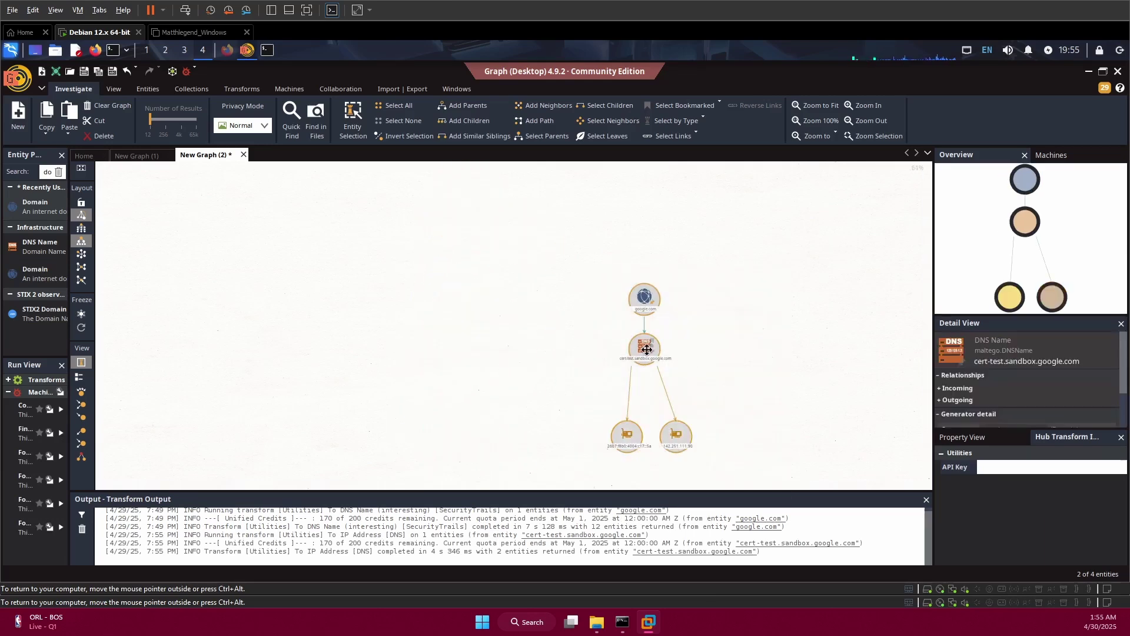
{"action": "left_click_drag", "start_coordinate": [644, 348], "coordinate": [564, 236]}
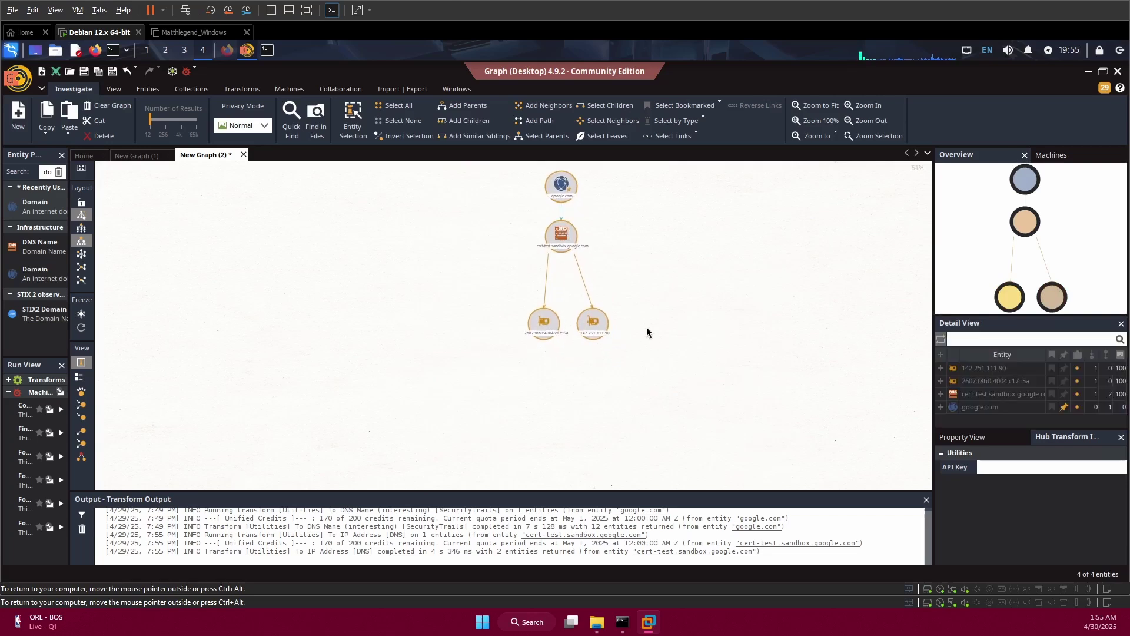
{"action": "scroll", "coordinate": [646, 327], "scroll_direction": "up", "scroll_amount": 4}
{"action": "left_click", "coordinate": [657, 340]}
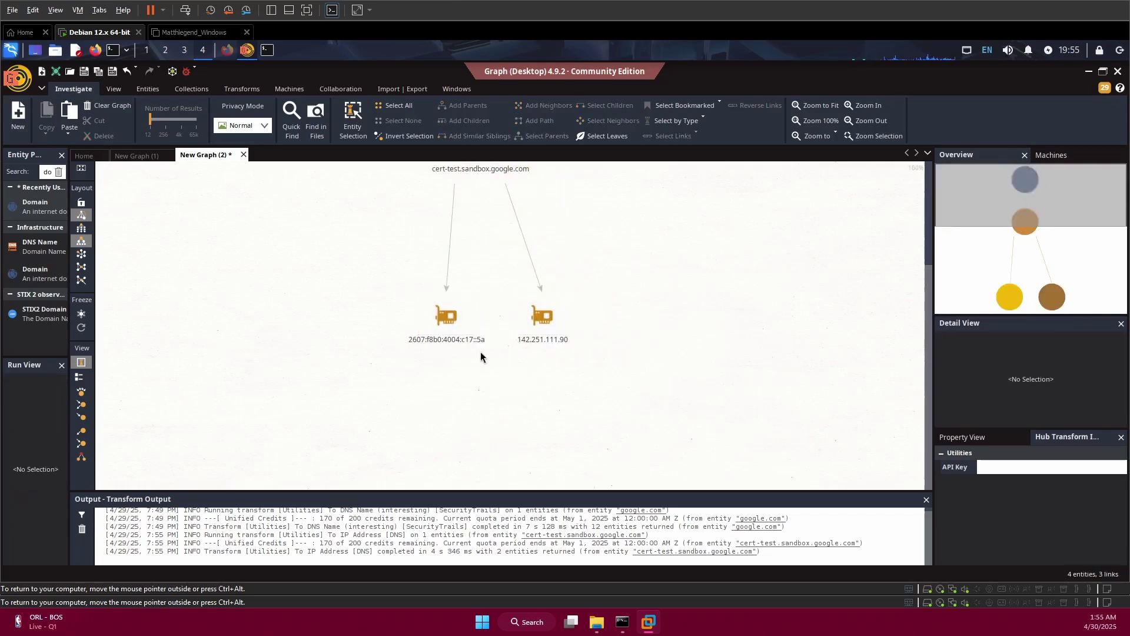
- Review the details of 142.251.111.90 and 2607:f8b0:4004:c17::5a
{"action": "scroll", "coordinate": [432, 355], "scroll_direction": "up", "scroll_amount": 3}
{"action": "left_click", "coordinate": [567, 334]}
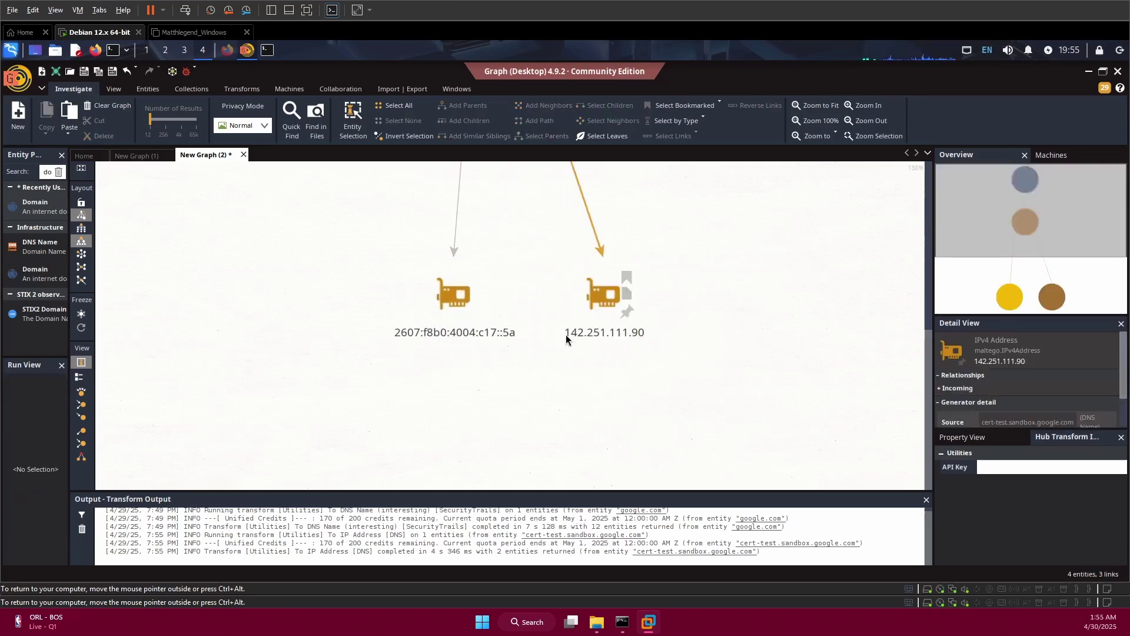
{"action": "scroll", "coordinate": [442, 347], "scroll_direction": "up", "scroll_amount": 2}
{"action": "left_click", "coordinate": [468, 330]}
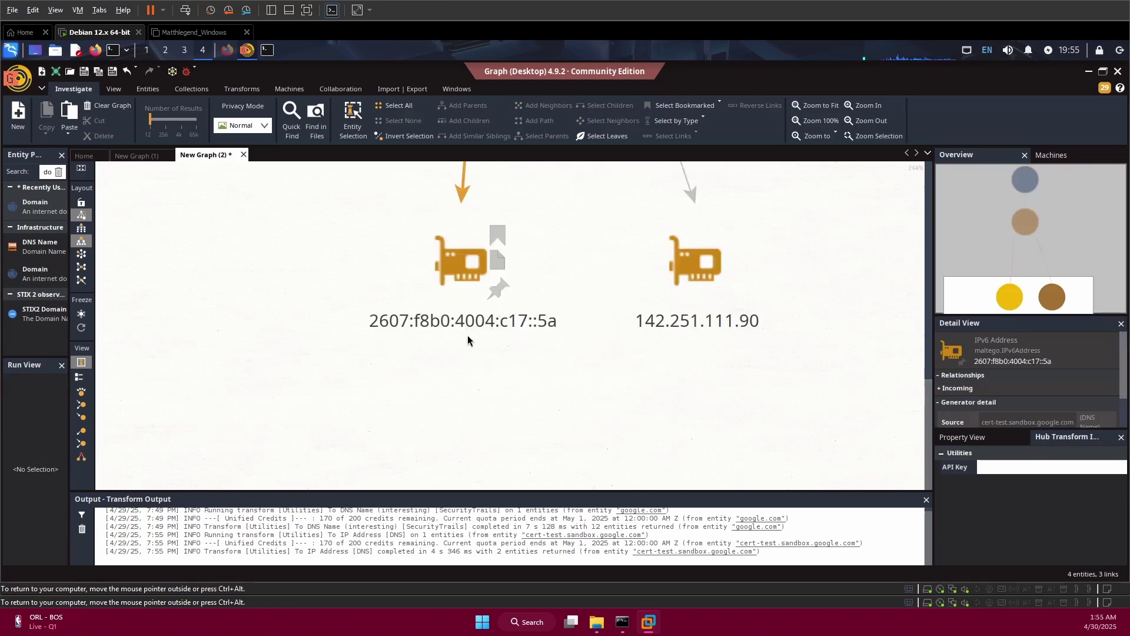
{"action": "left_click", "coordinate": [736, 321]}
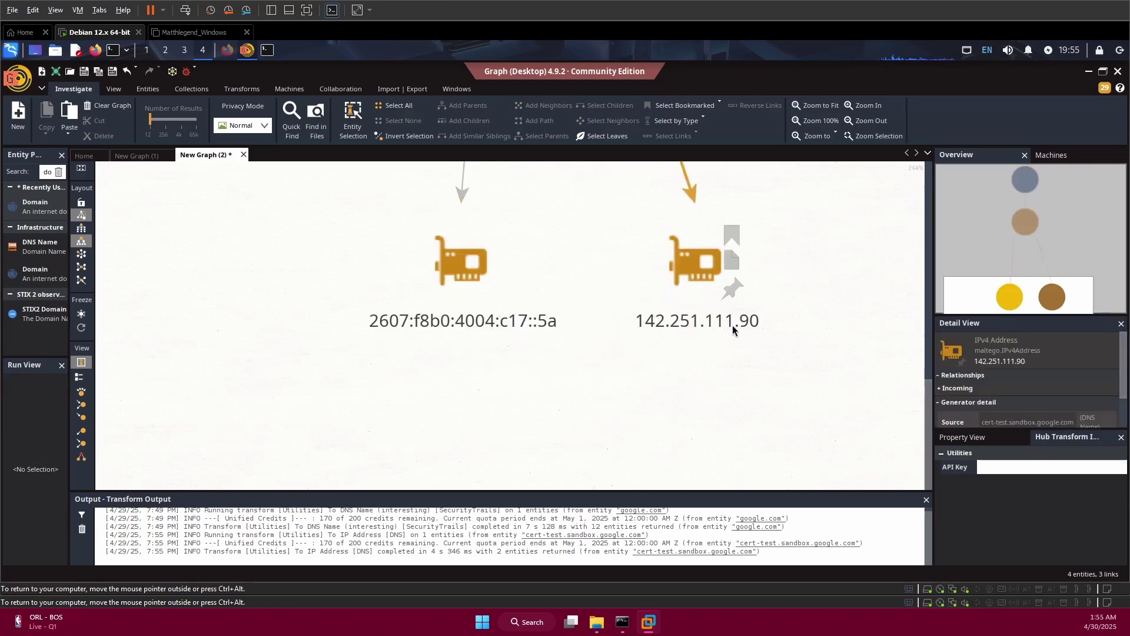
{"action": "scroll", "coordinate": [742, 328], "scroll_direction": "down", "scroll_amount": 1}
{"action": "scroll", "coordinate": [736, 321], "scroll_direction": "down", "scroll_amount": 1}
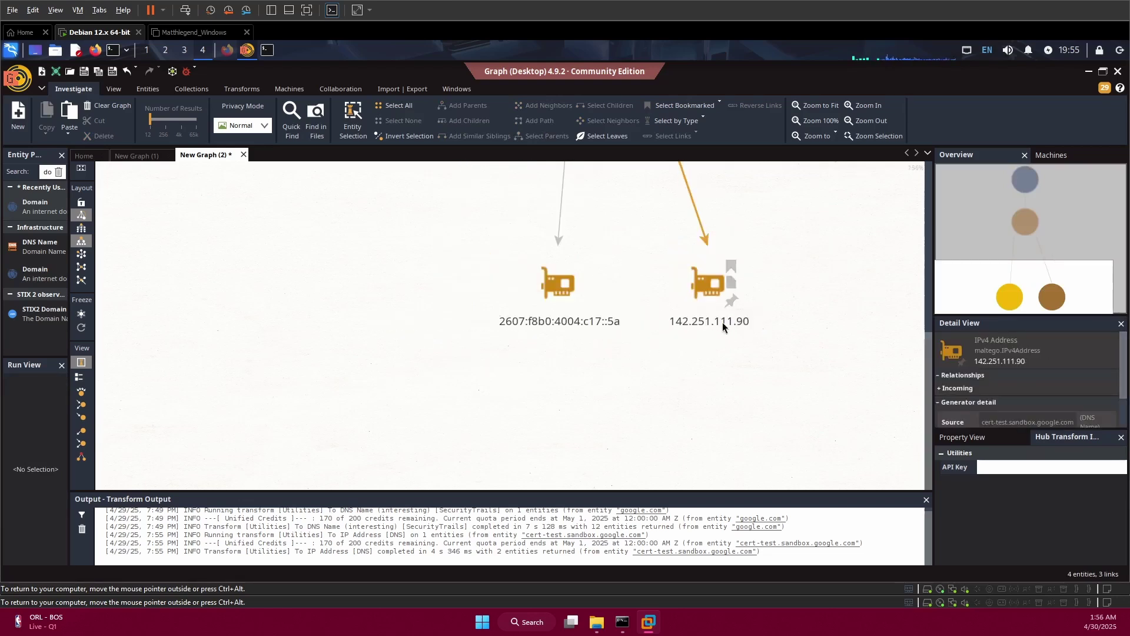
- Pan the view and toggle selection of the 142.251.111.90 node
{"action": "left_click_drag", "start_coordinate": [676, 222], "coordinate": [677, 255]}
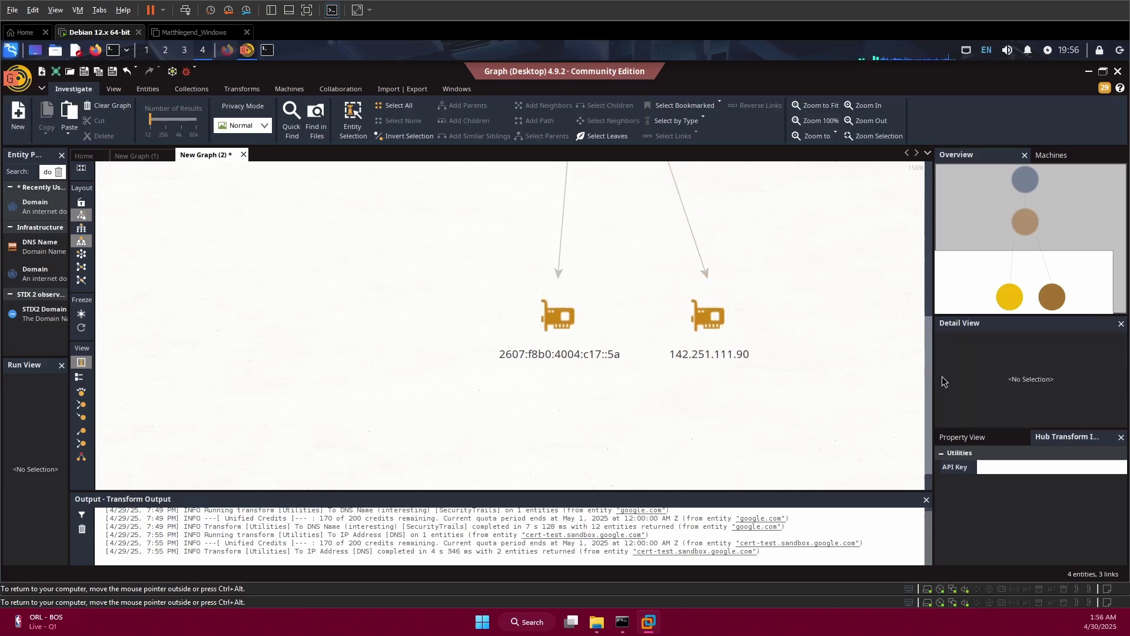
{"action": "left_click_drag", "start_coordinate": [931, 366], "coordinate": [612, 284]}
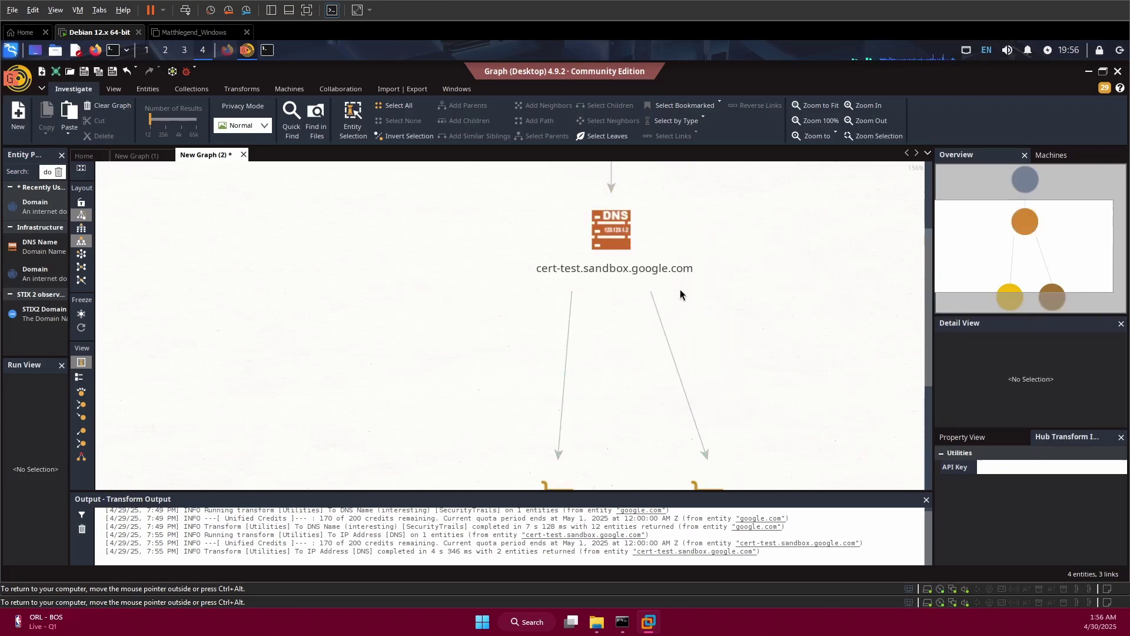
{"action": "left_click_drag", "start_coordinate": [930, 320], "coordinate": [934, 365]}
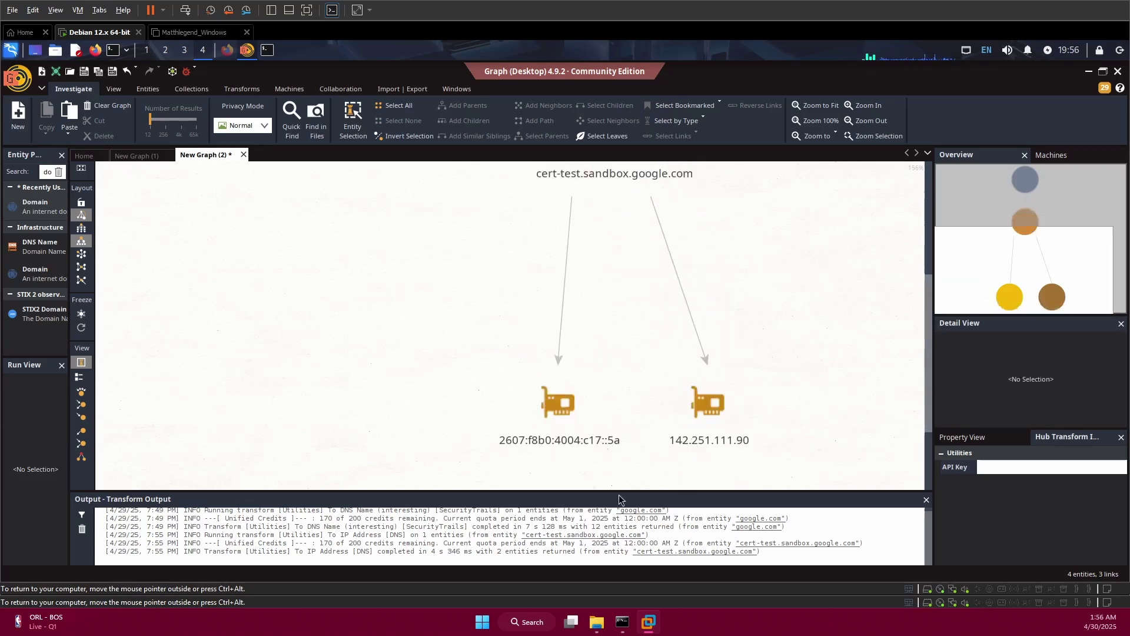
{"action": "left_click", "coordinate": [708, 412]}
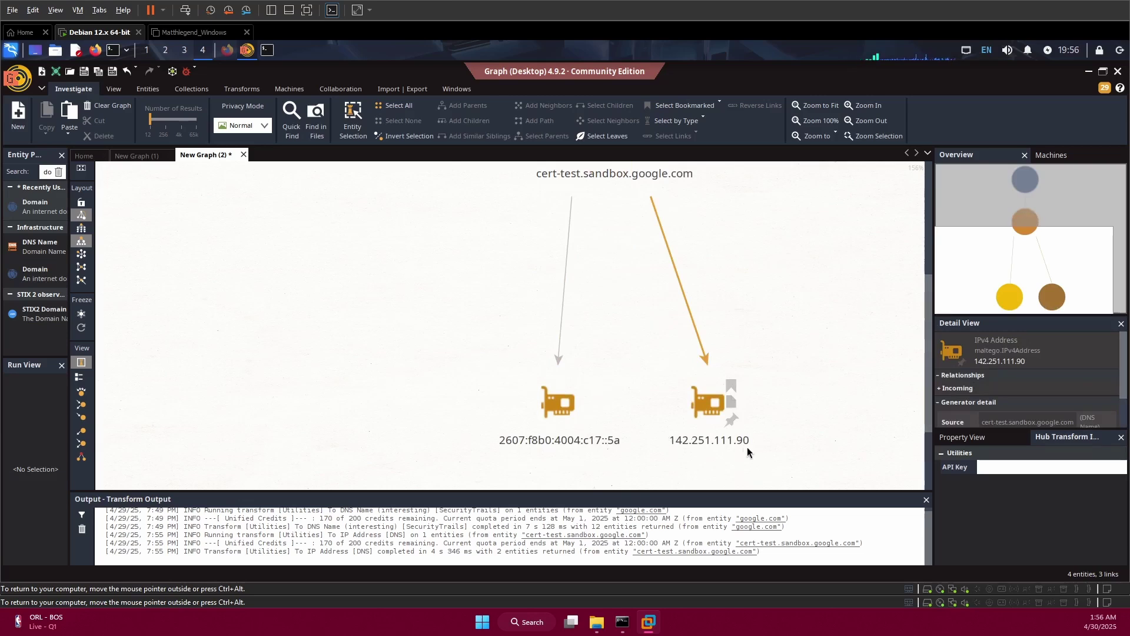
{"action": "left_click", "coordinate": [386, 353]}
{"action": "left_click", "coordinate": [697, 444]}
{"action": "left_click", "coordinate": [464, 264]}
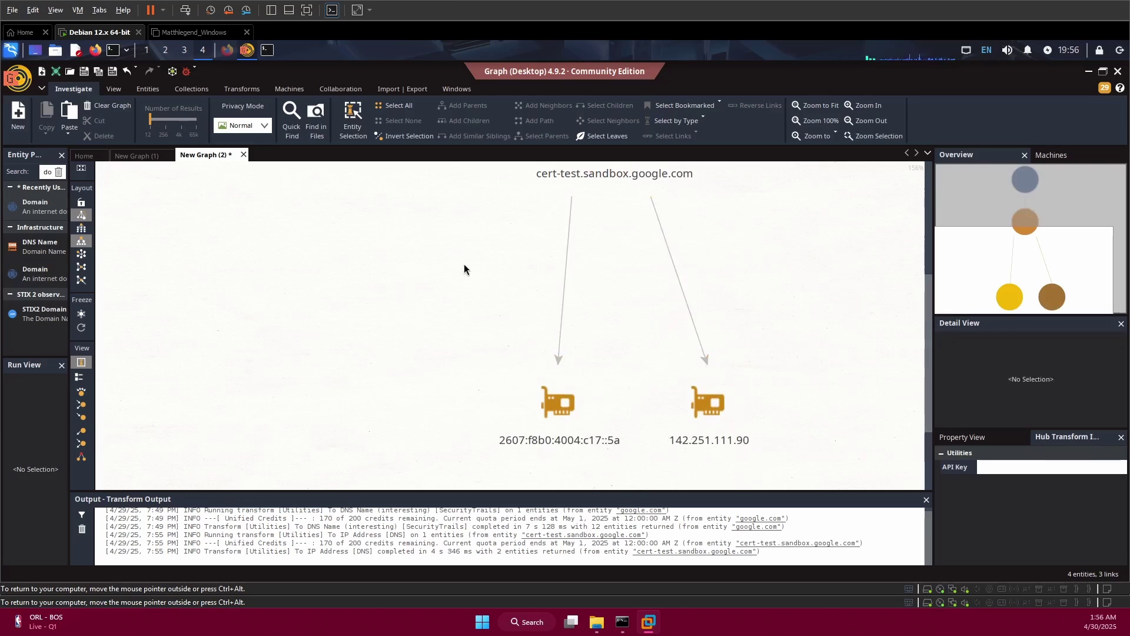
- Open QTerminal, split it left-right, and ping 142.251.111.90 in the right pane
{"action": "left_click", "coordinate": [268, 51]}
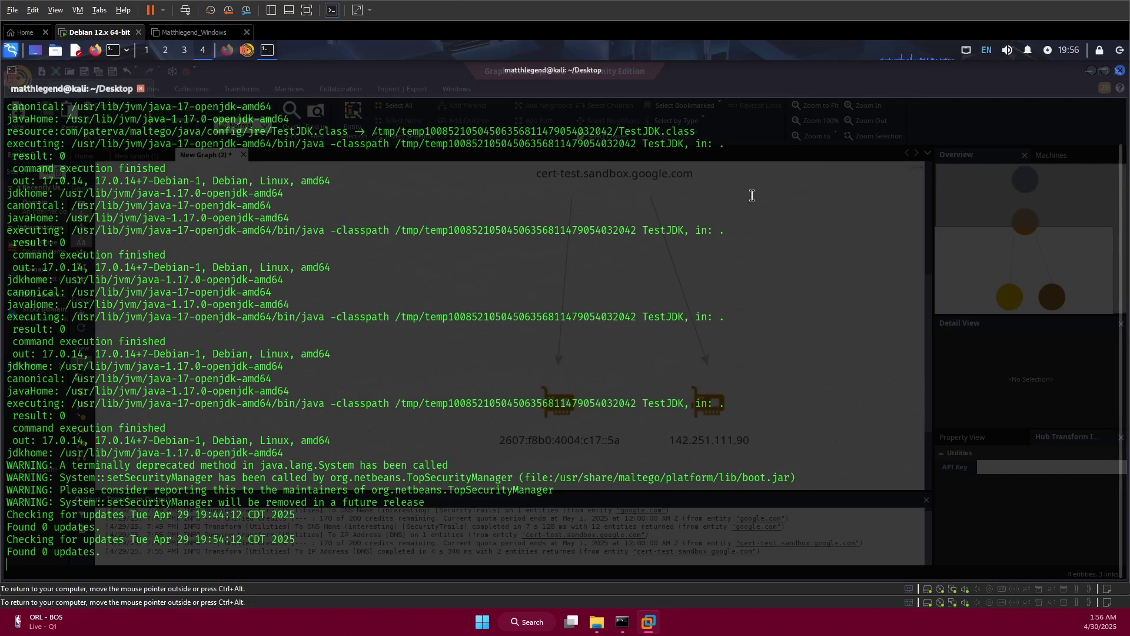
{"action": "right_click", "coordinate": [629, 179]}
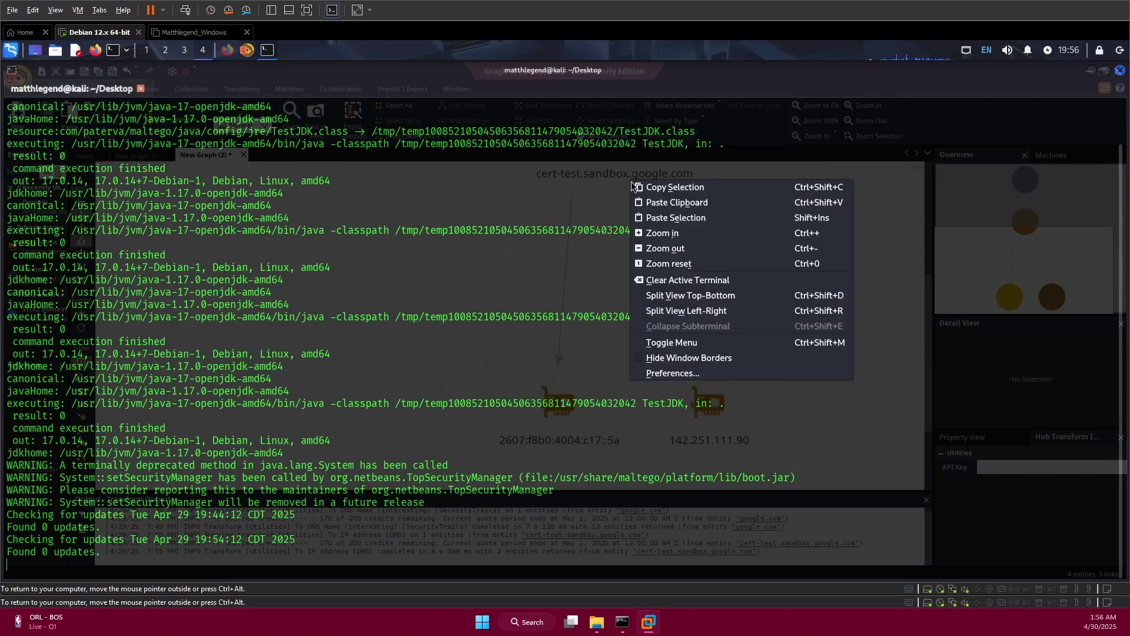
{"action": "left_click", "coordinate": [704, 311]}
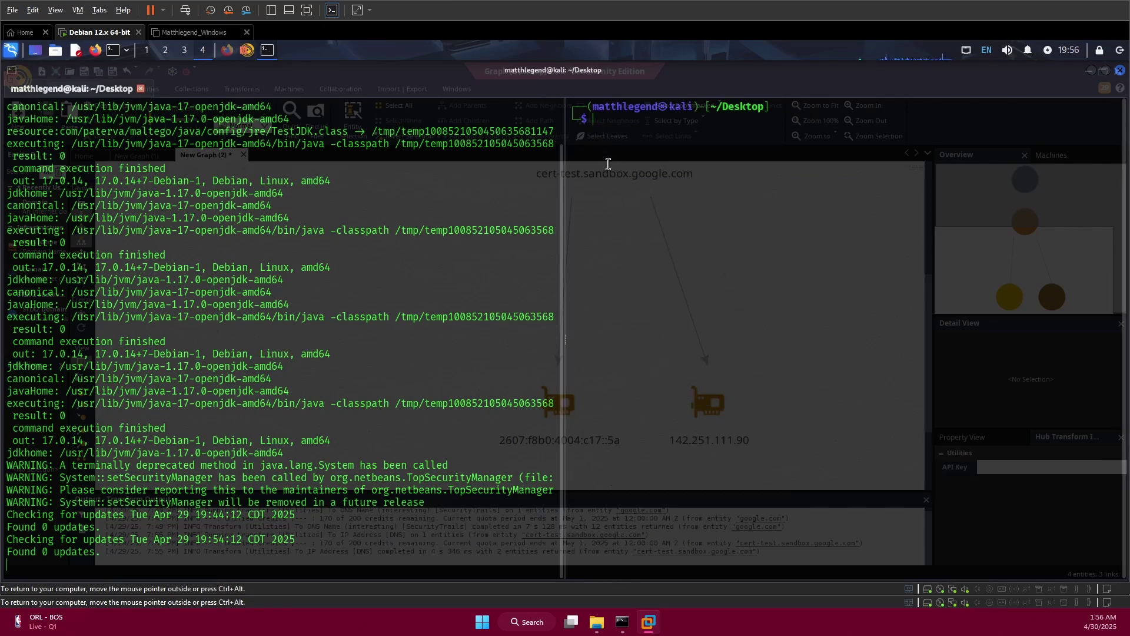
{"action": "type", "text": "ping 142.251.111.90"}
{"action": "key", "text": "Return"}
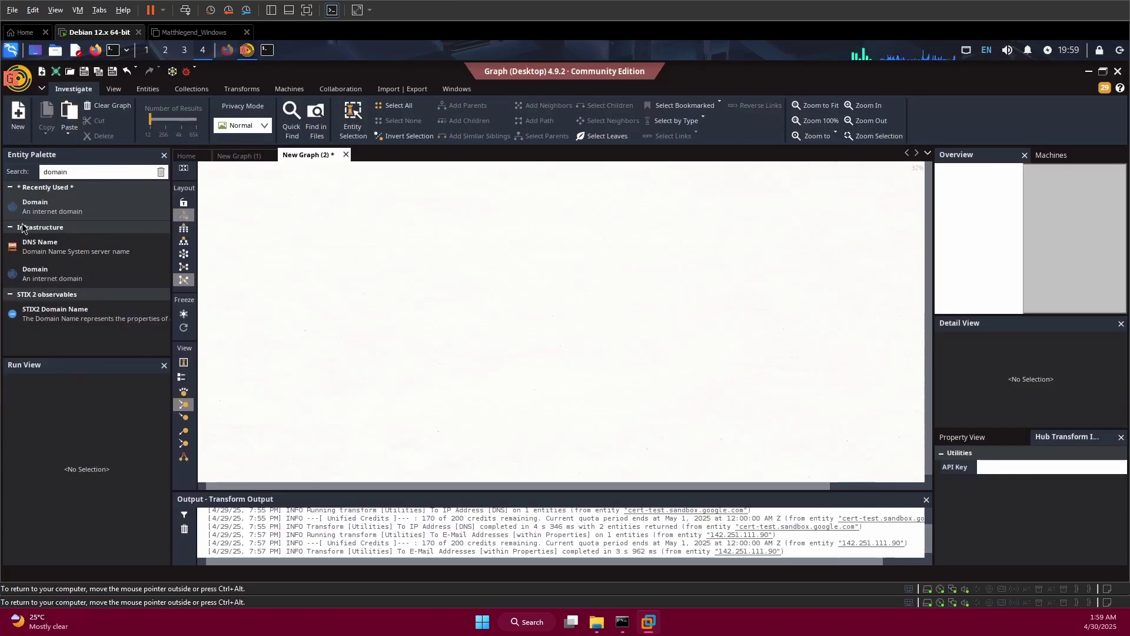
- Filter the Entity Palette by 'person' and place a Person entity on the graph
{"action": "left_click", "coordinate": [77, 169]}
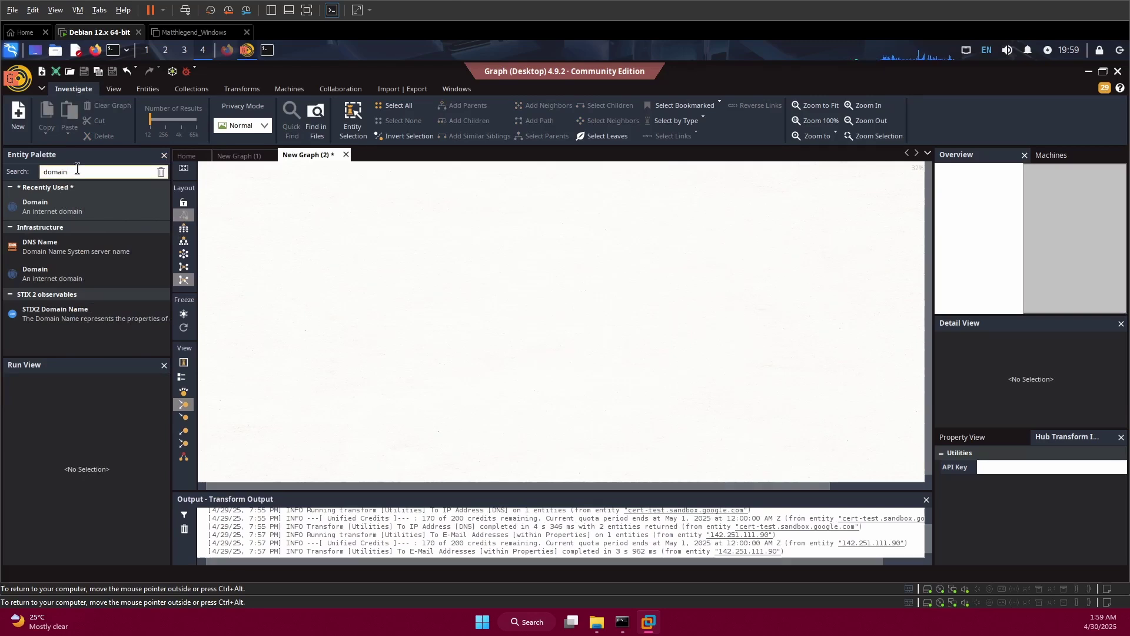
{"action": "key", "text": "BackSpace"}
{"action": "key", "text": "BackSpace"}
{"action": "key", "text": "BackSpace"}
{"action": "key", "text": "BackSpace"}
{"action": "key", "text": "BackSpace"}
{"action": "type", "text": "person"}
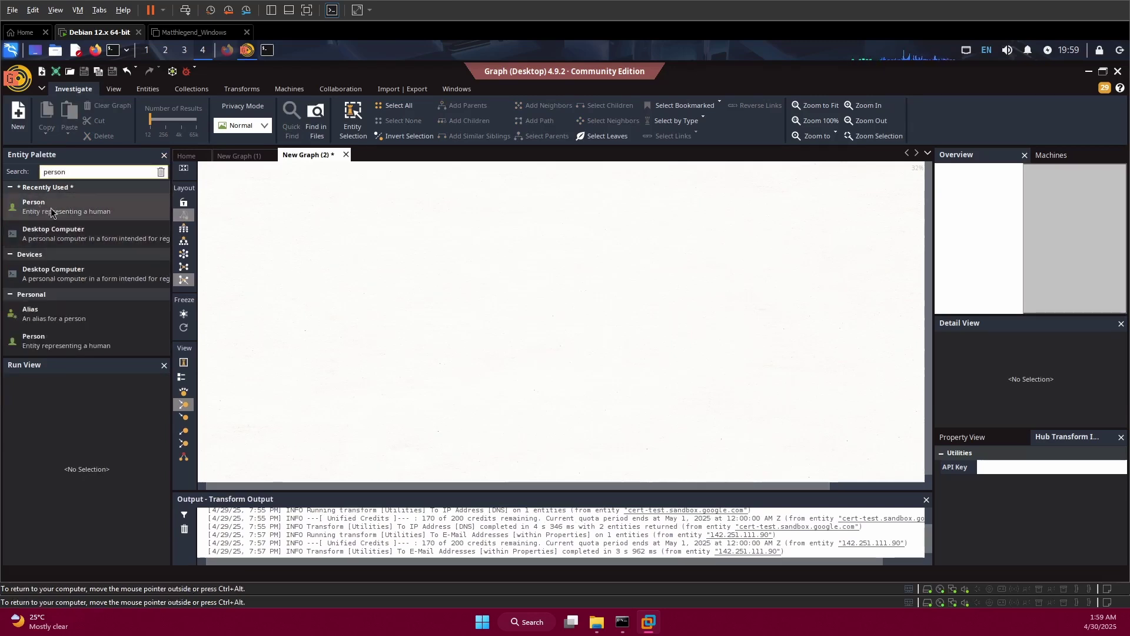
{"action": "left_click_drag", "start_coordinate": [34, 206], "coordinate": [540, 259]}
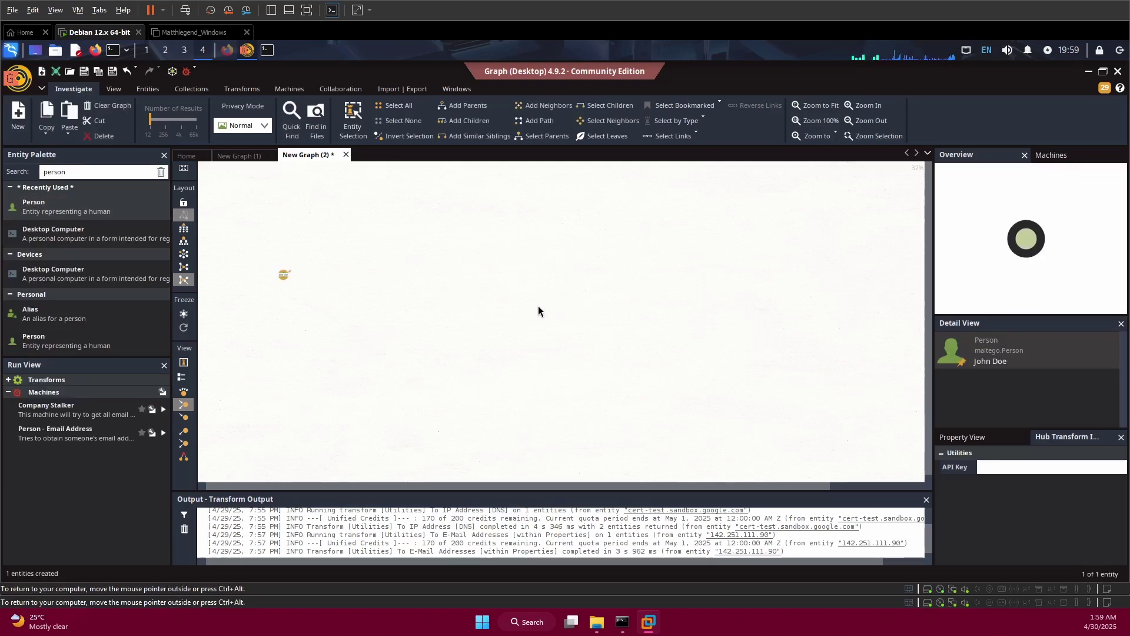
{"action": "left_click", "coordinate": [517, 285]}
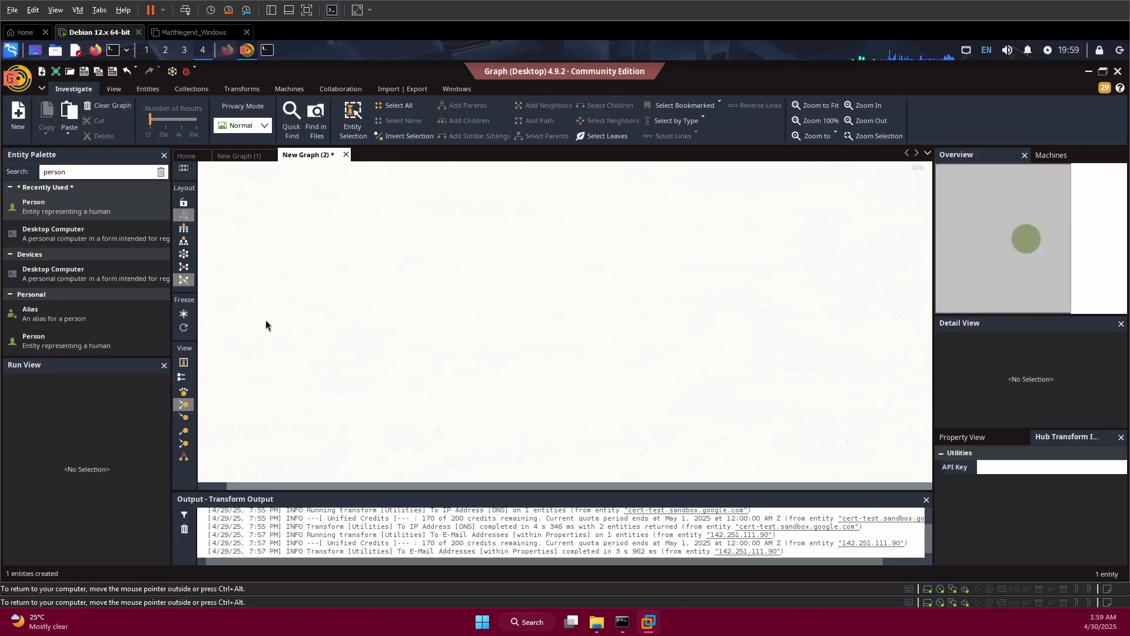
{"action": "left_click_drag", "start_coordinate": [244, 266], "coordinate": [355, 361]}
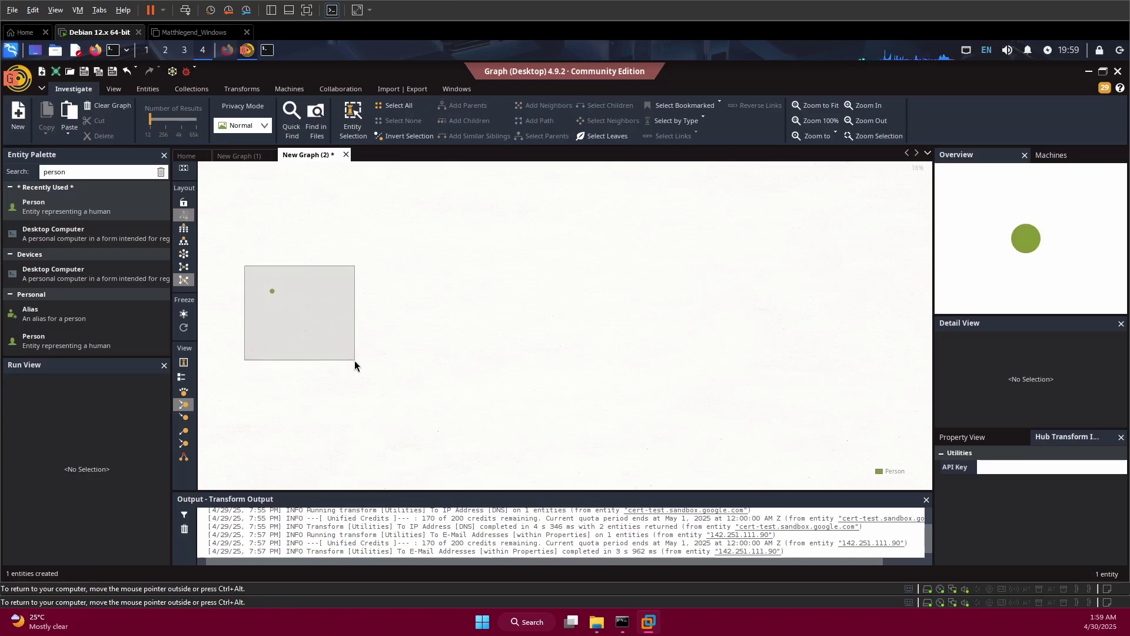